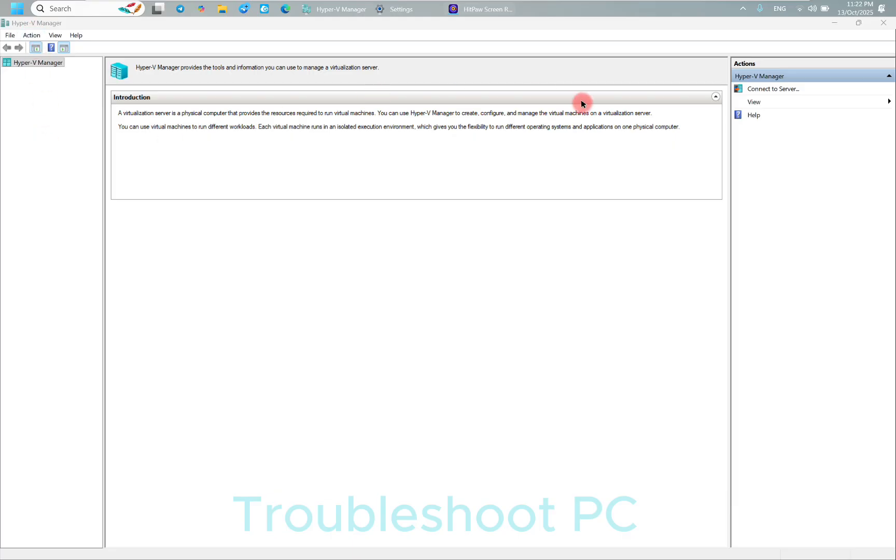
- Connect to the local computer as the virtualization server
left_click(759, 89)
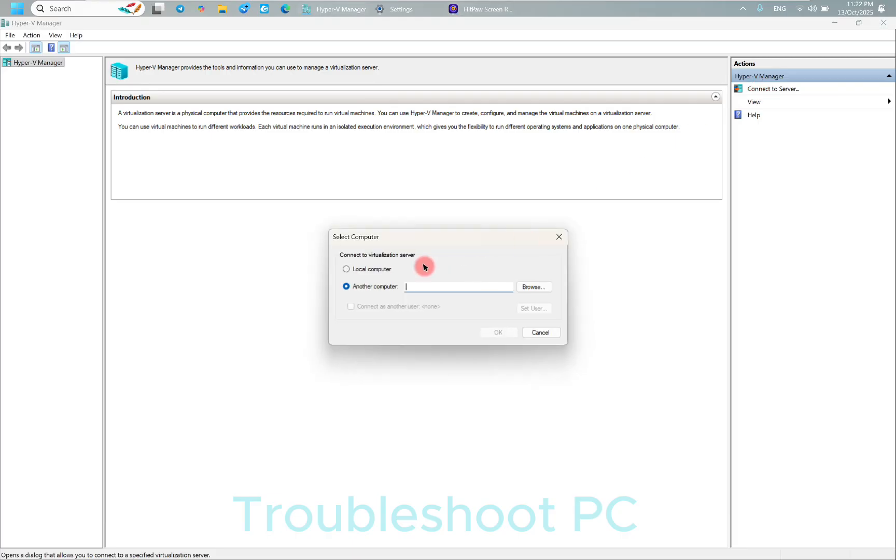
left_click(365, 271)
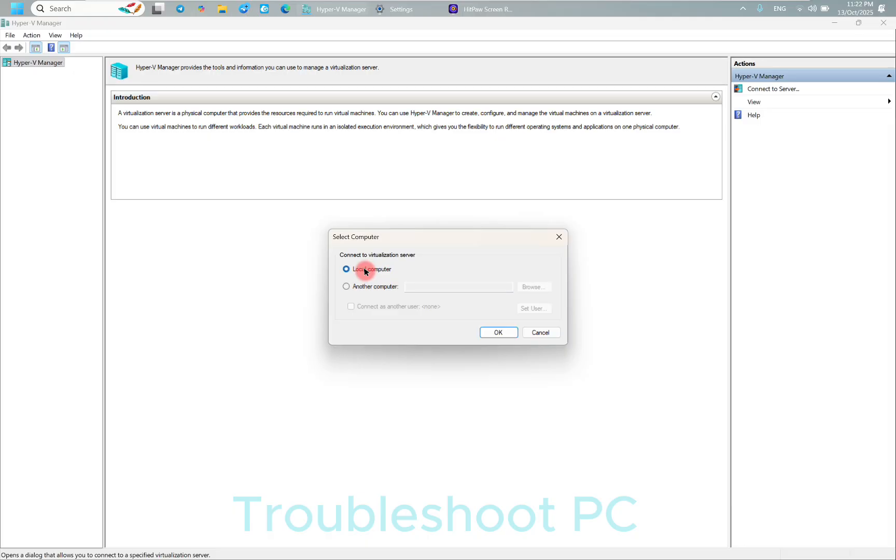
left_click(488, 330)
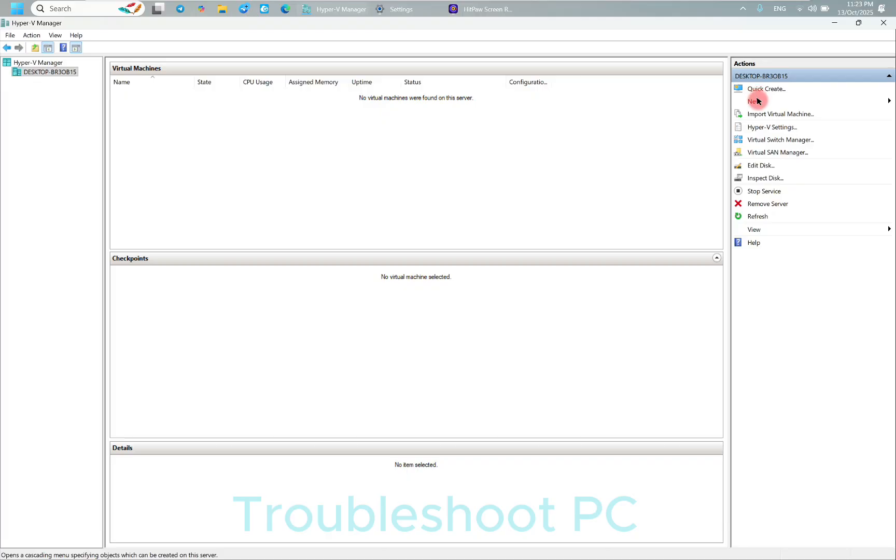
- Begin creating a new virtual machine with a custom configuration and name it Windows Server
mouse_move(757, 102)
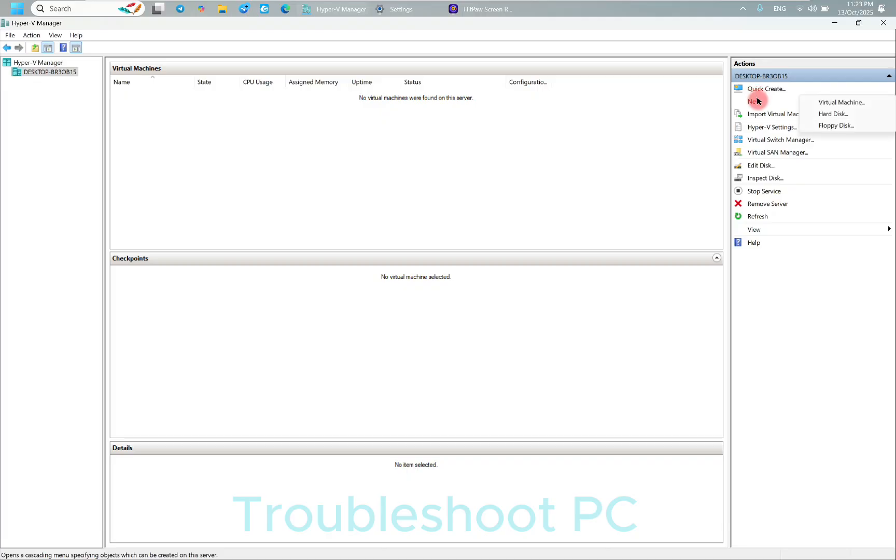
left_click(837, 103)
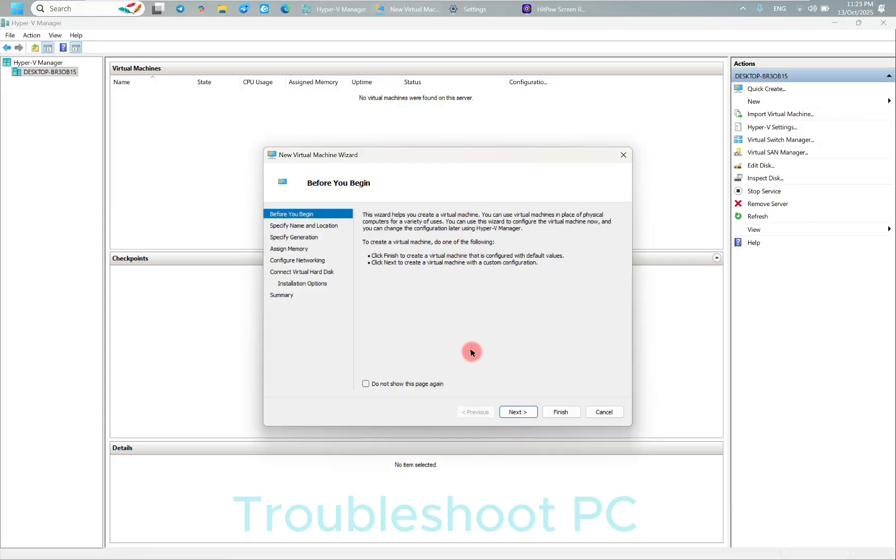
left_click(513, 412)
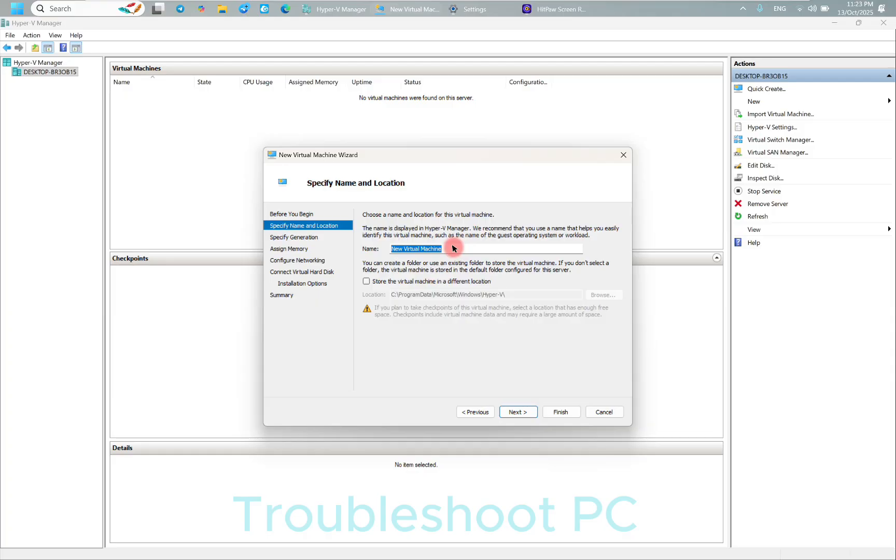
key("BackSpace")
type("Windows Server")
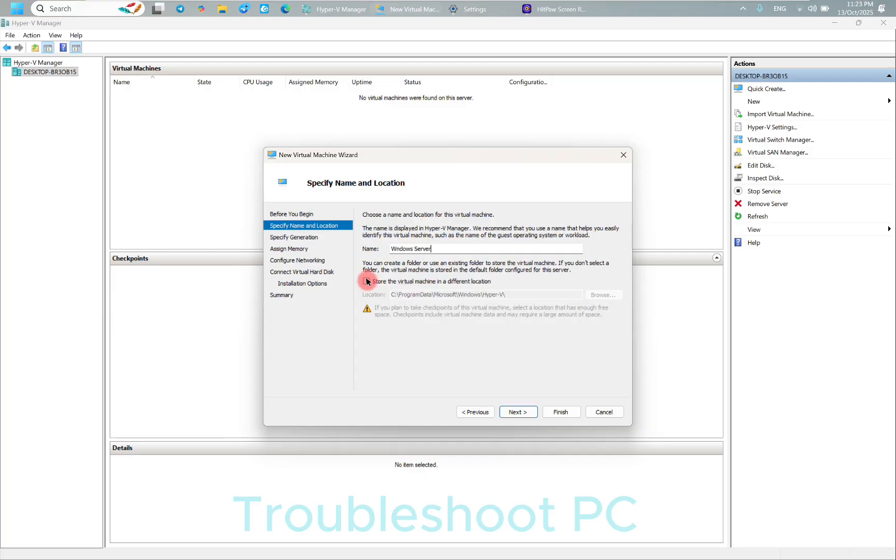
- Store the virtual machine in a different location, setting the path to C:\Hyper-V\, and continue to the generation settings
left_click(367, 281)
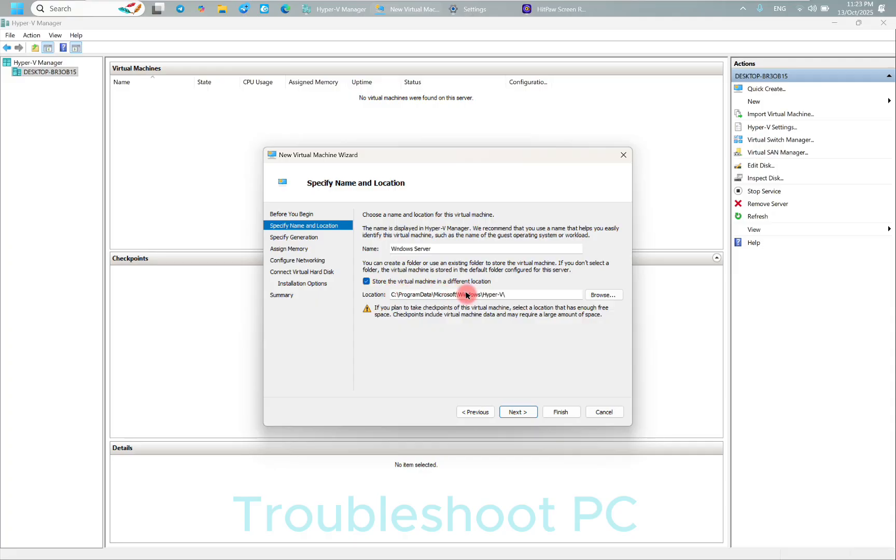
left_click(478, 296)
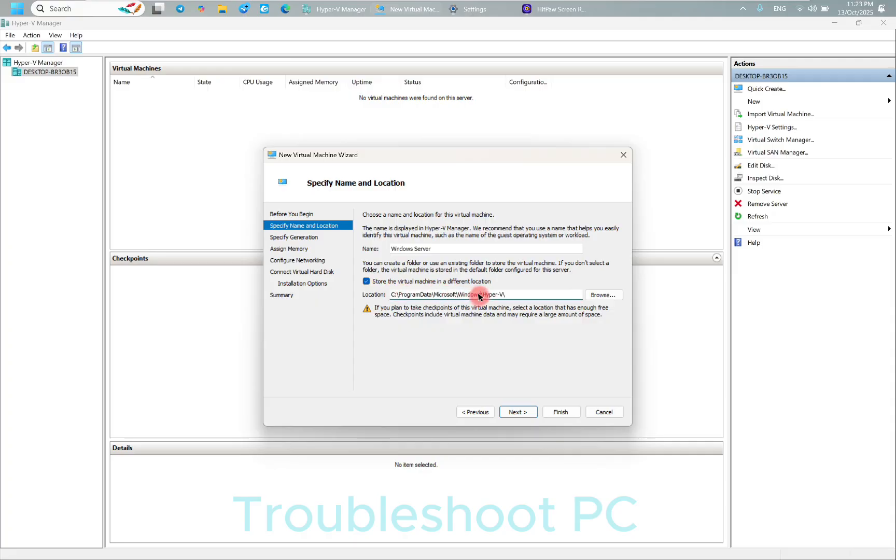
key("BackSpace")
key("BackSpace")
key("BackSpace")
key("BackSpace")
key("BackSpace")
key("BackSpace")
key("BackSpace")
key("BackSpace")
key("BackSpace")
key("BackSpace")
key("BackSpace")
key("BackSpace")
key("BackSpace")
key("BackSpace")
key("BackSpace")
key("BackSpace")
key("BackSpace")
key("BackSpace")
key("BackSpace")
key("BackSpace")
key("BackSpace")
key("BackSpace")
key("BackSpace")
key("BackSpace")
key("BackSpace")
key("BackSpace")
key("BackSpace")
key("BackSpace")
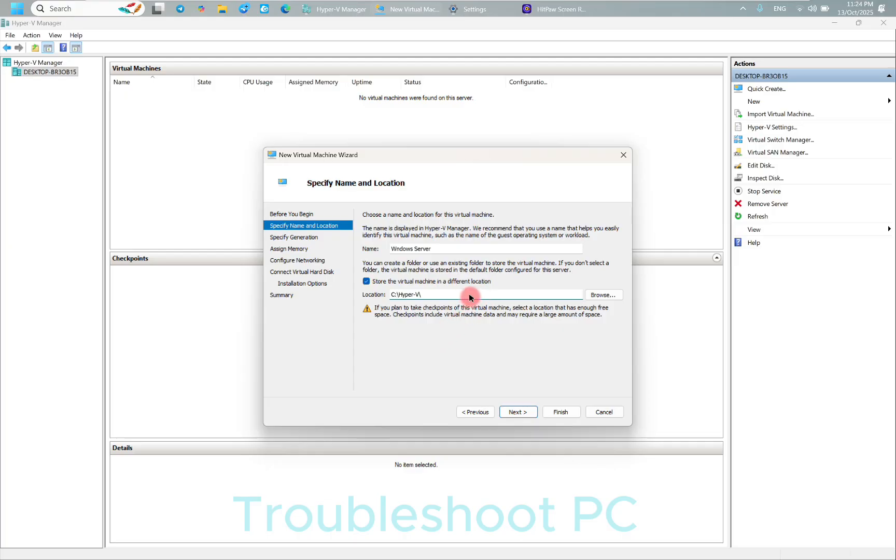
left_click(397, 294)
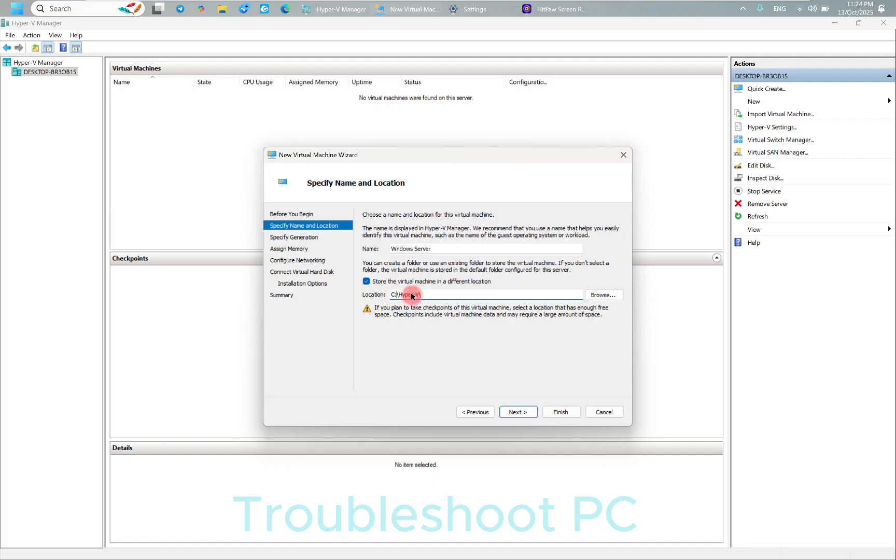
left_click(516, 411)
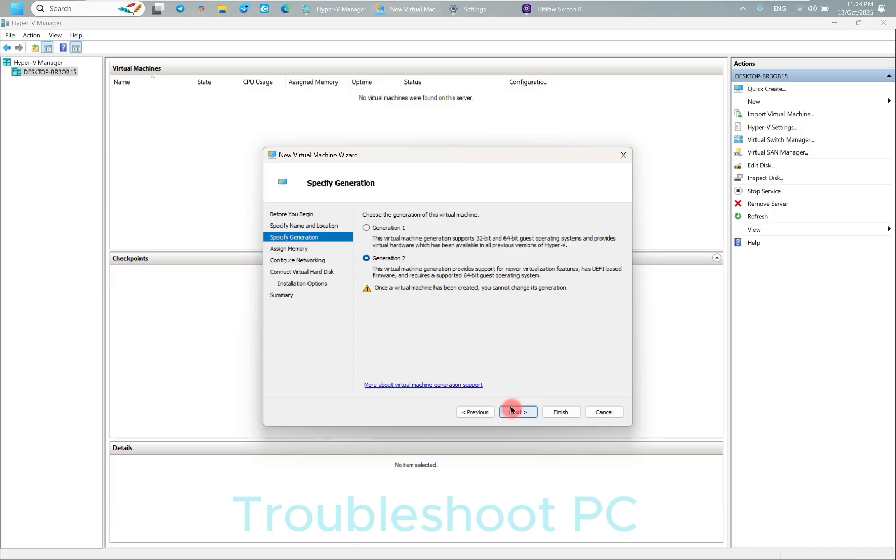
- Accept Generation 2, 4096 MB startup memory with Dynamic Memory, and the Not Connected network setting for the virtual machine
left_click(511, 410)
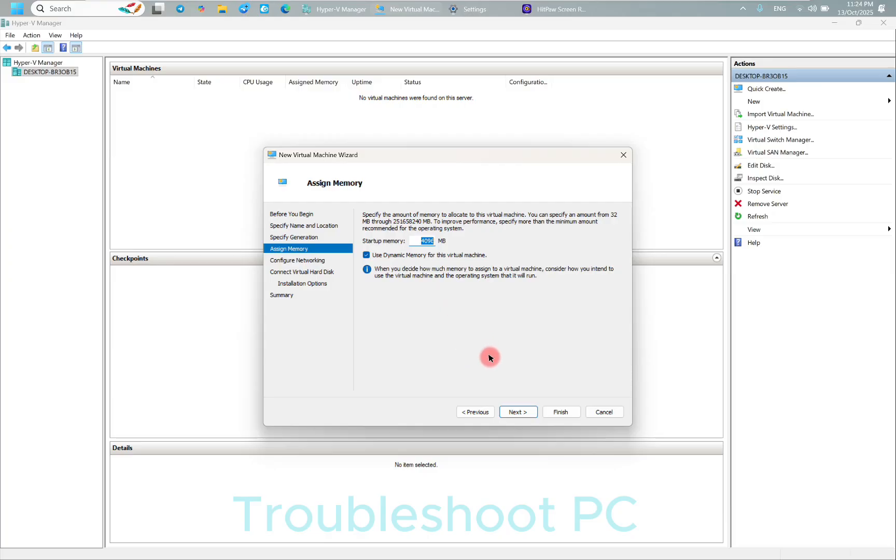
left_click(512, 412)
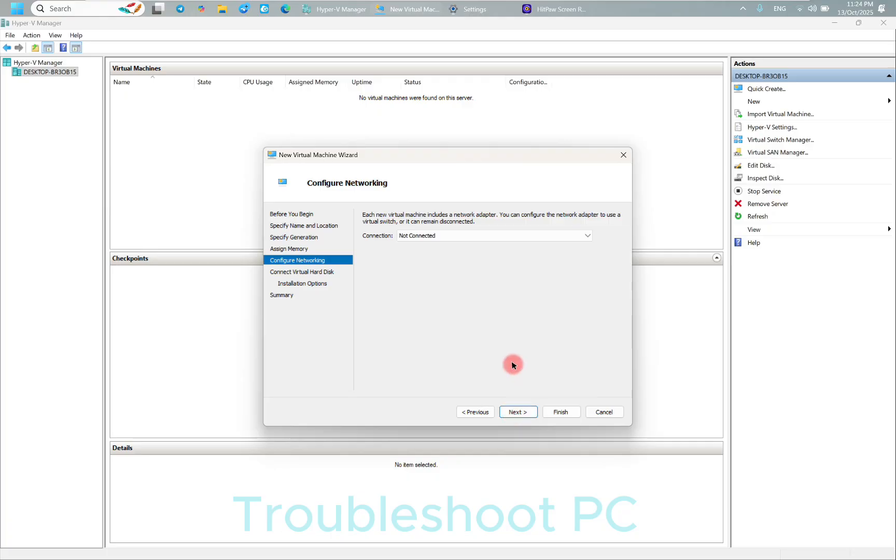
left_click(509, 411)
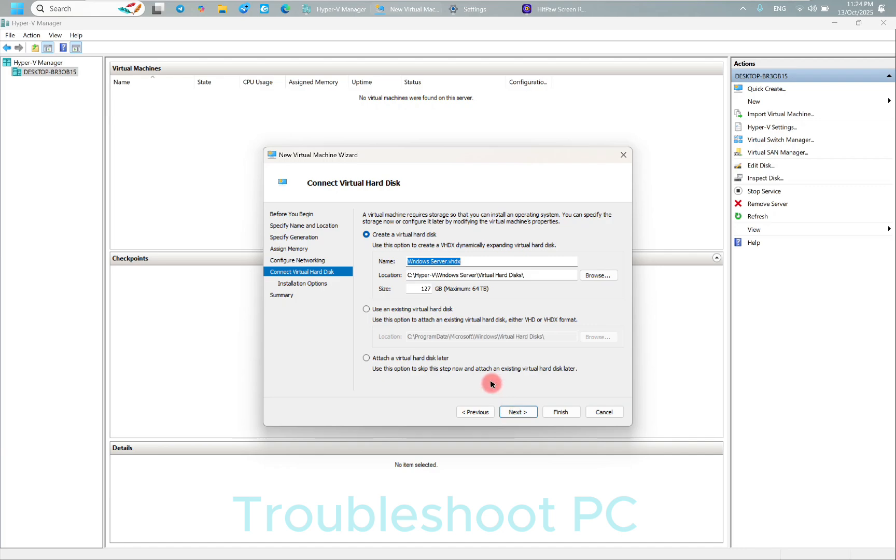
- Create the virtual hard disk with a size of 60 GB and continue to the installation options
left_click(428, 288)
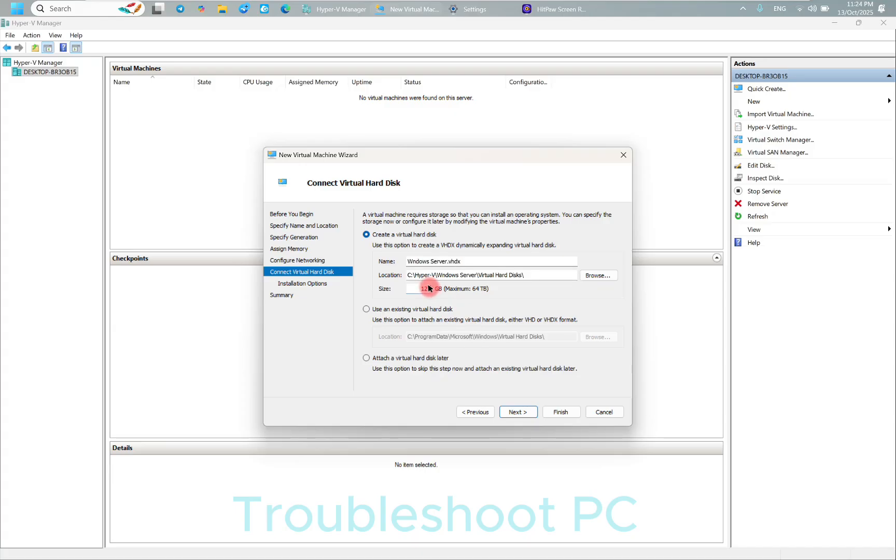
key("BackSpace")
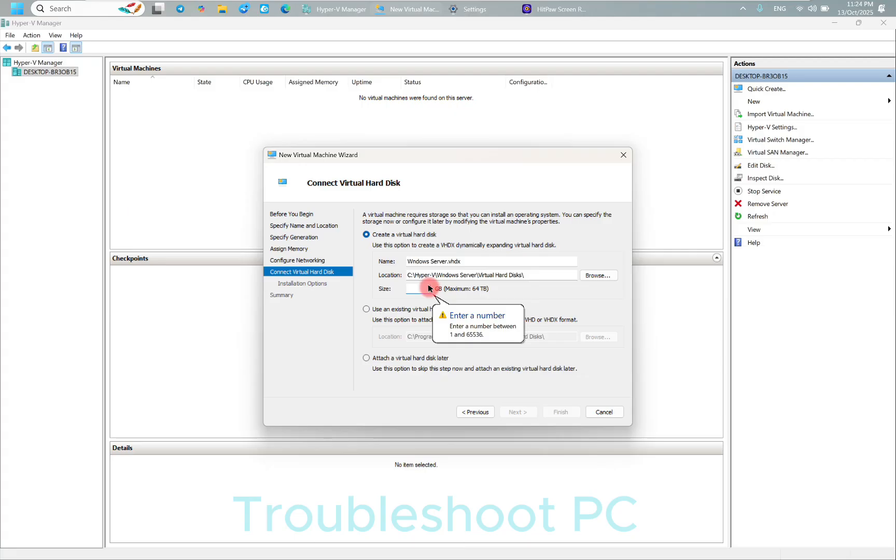
type("1")
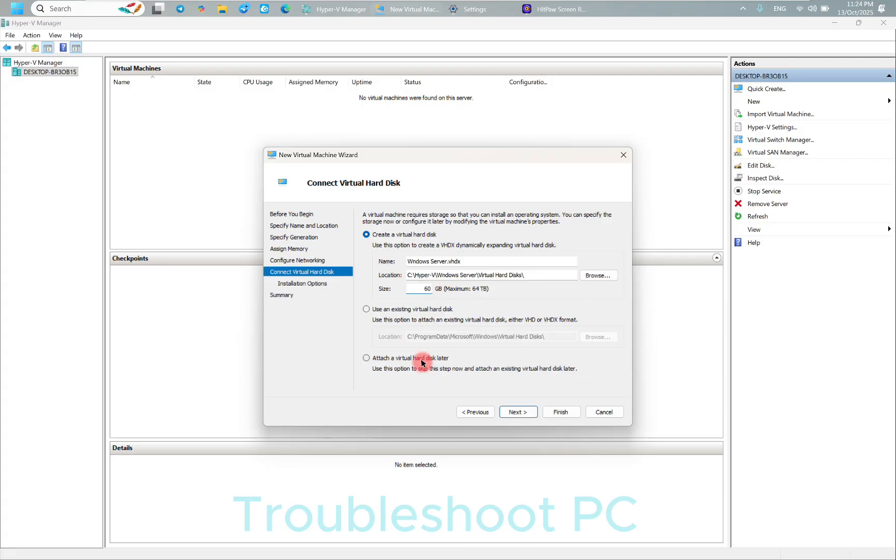
left_click(508, 412)
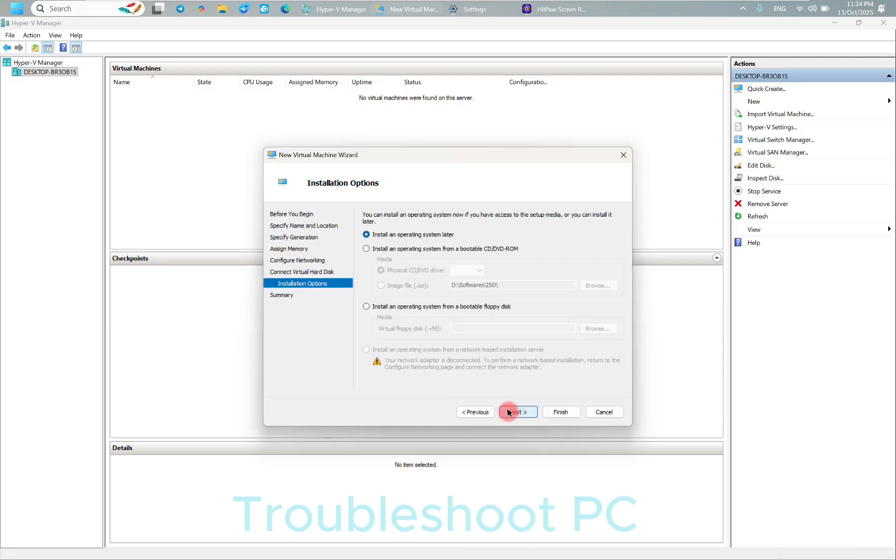
- Choose operating system installation from the image file Windows Server 2025.iso in D:\Softwares\ISO and finish creating the virtual machine
left_click(366, 249)
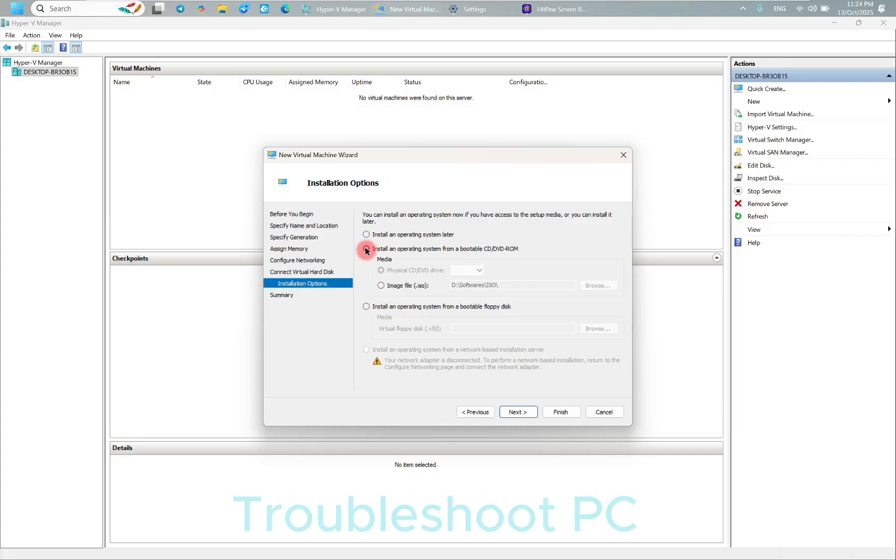
left_click(382, 284)
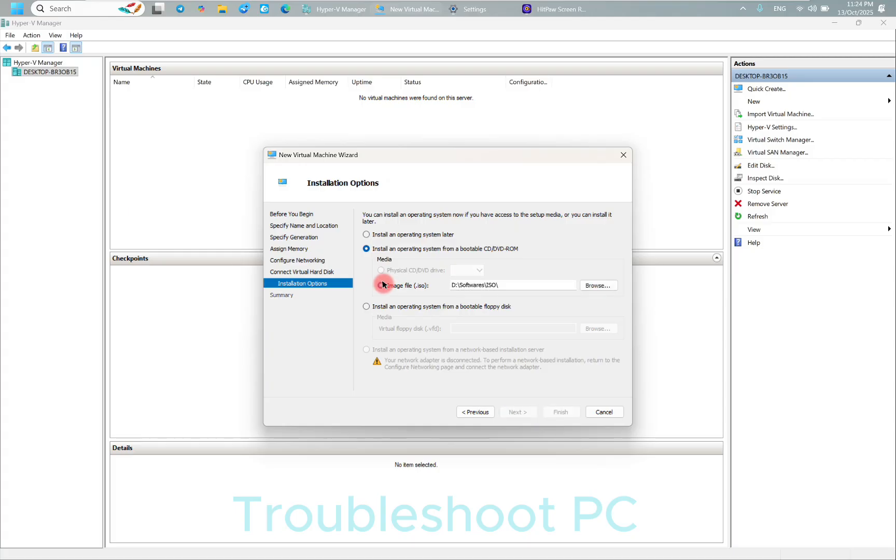
left_click(597, 285)
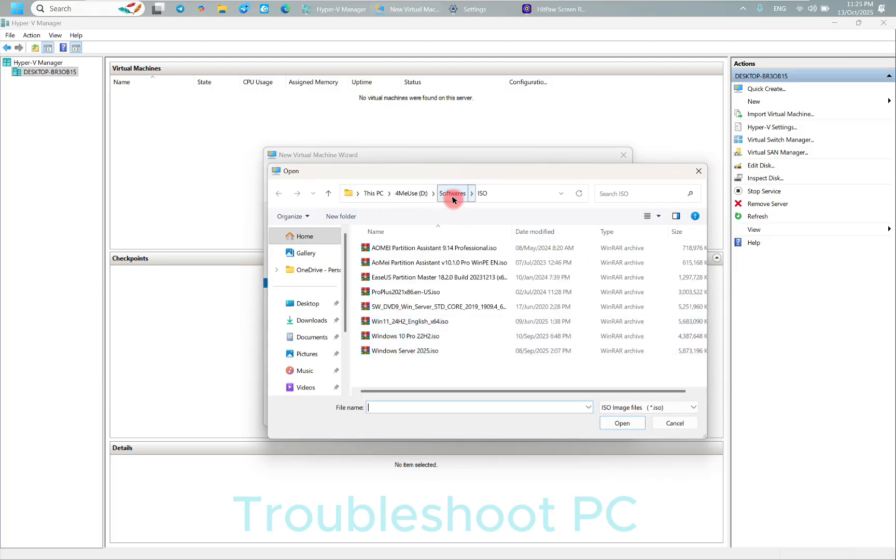
left_click(401, 350)
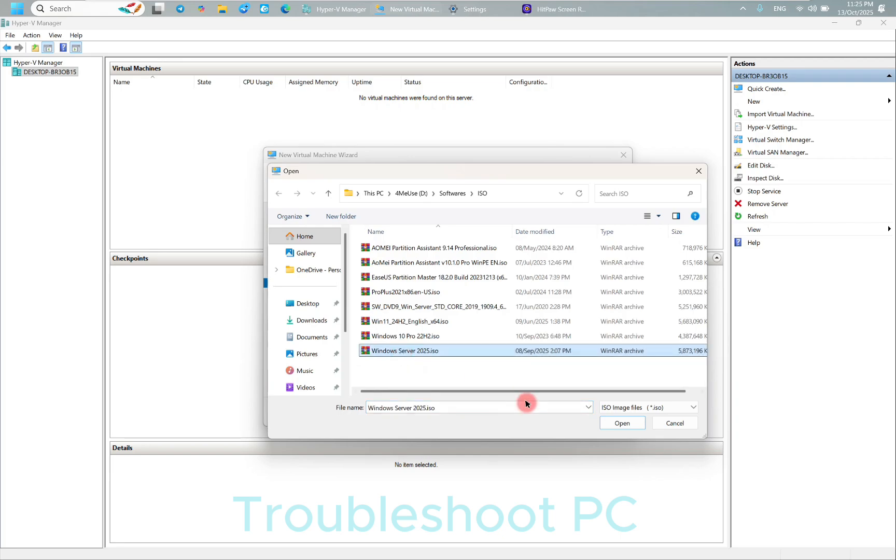
left_click(608, 421)
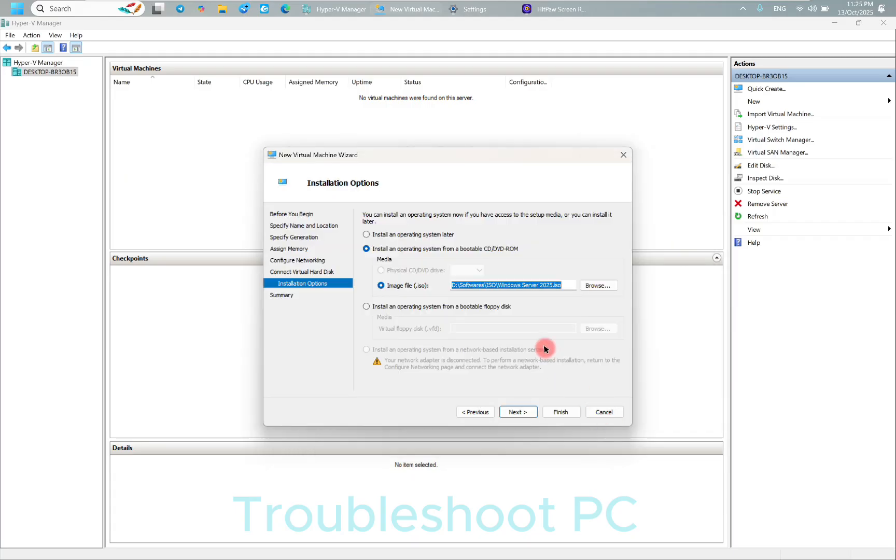
left_click(515, 412)
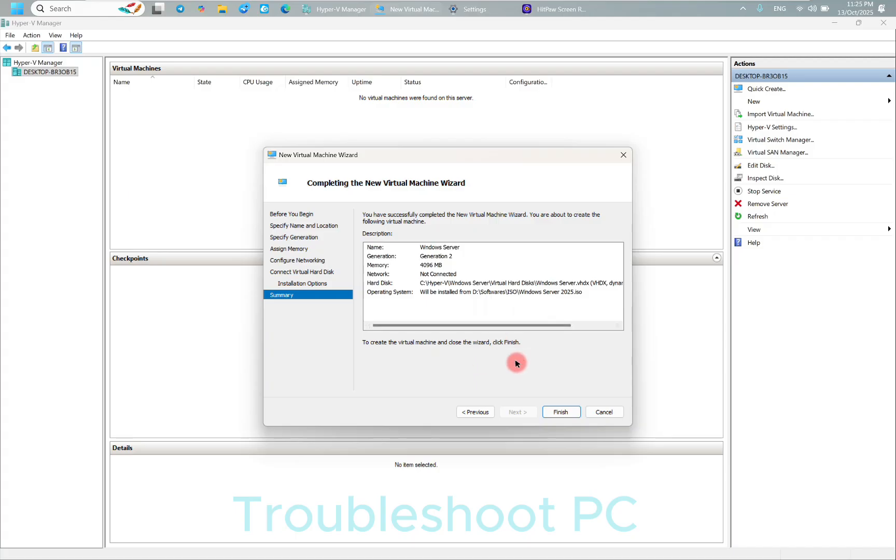
left_click(552, 413)
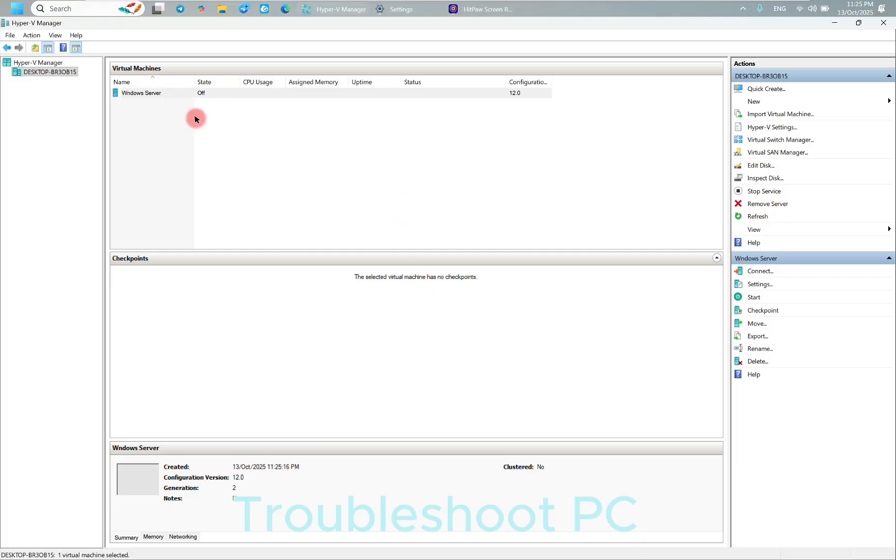
- Start the new virtual machine and open its connection window, moving it so the whole window fits on screen
left_click(749, 297)
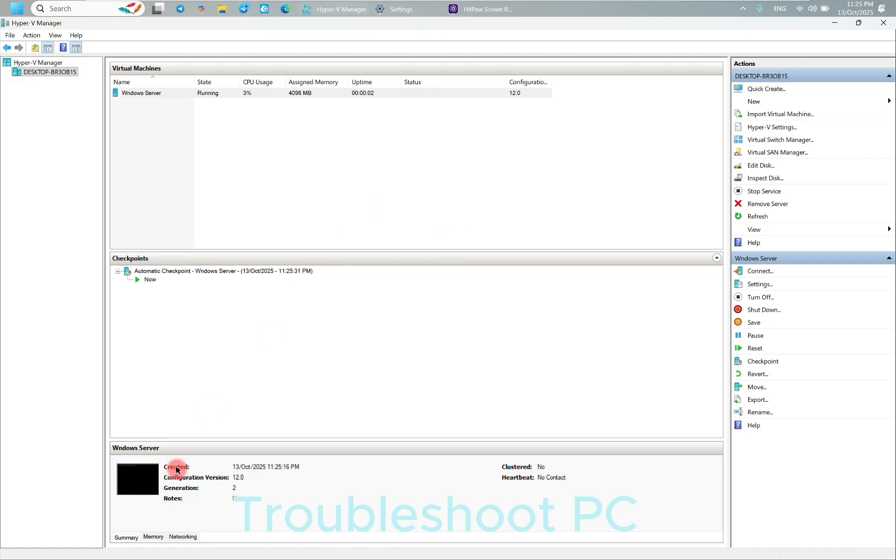
double_click(154, 93)
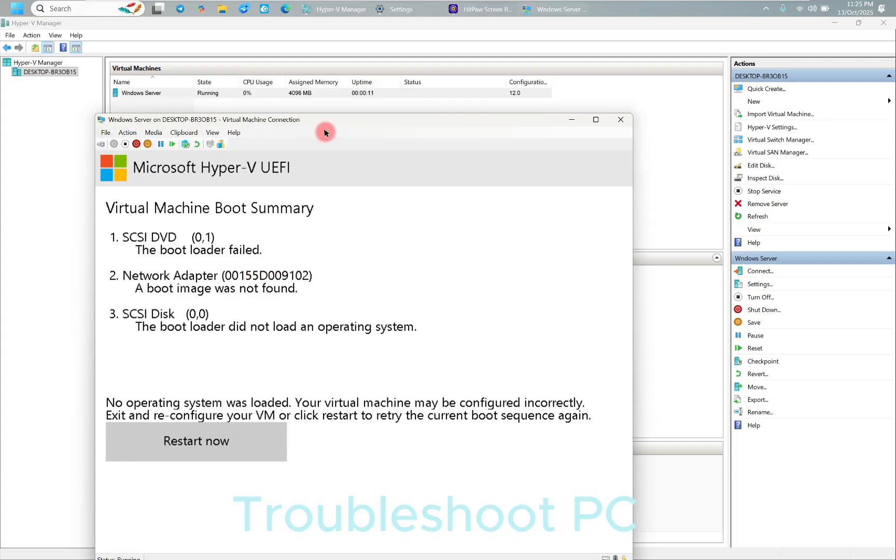
left_click_drag(327, 124, 359, 73)
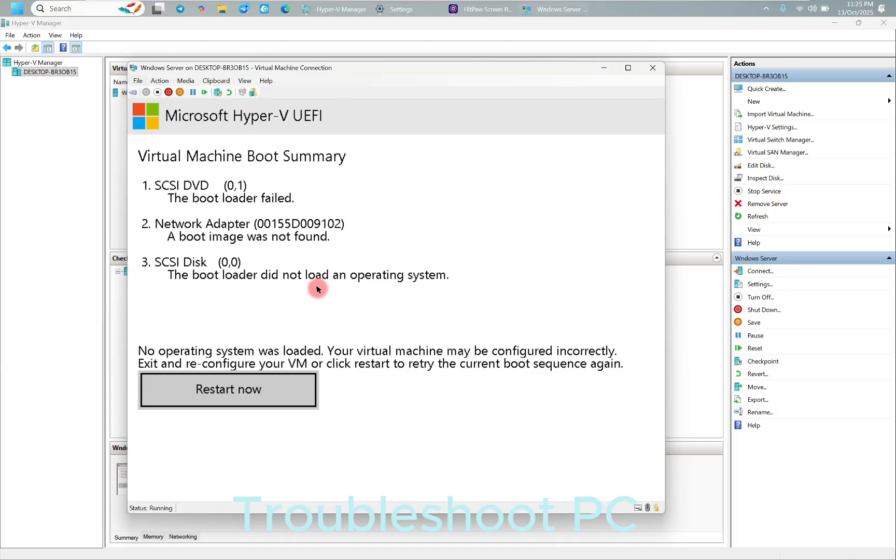
- Restart the virtual machine's boot sequence, booting from the installation DVD, and show the connection full screen
key("Return")
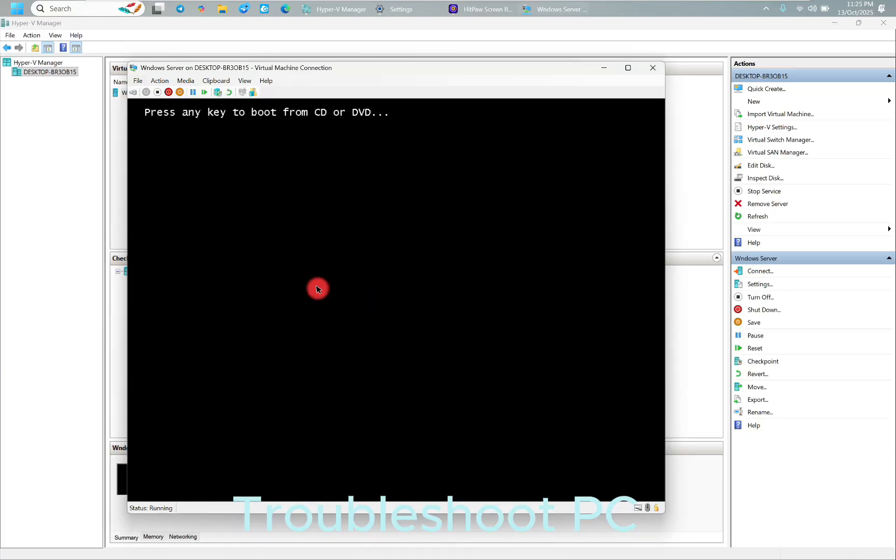
key("Return")
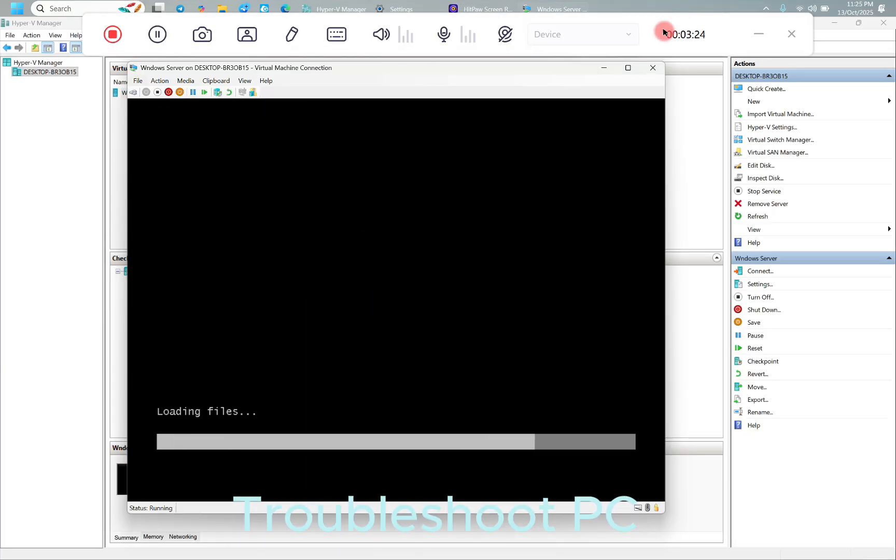
left_click(627, 69)
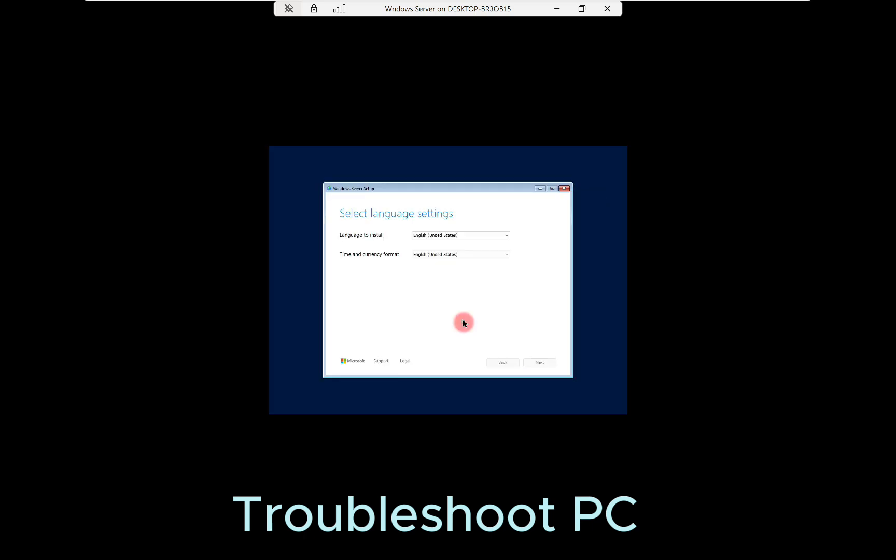
- Accept English (United States) for the setup language and formats, and set the keyboard or input method to United States-International
left_click(537, 362)
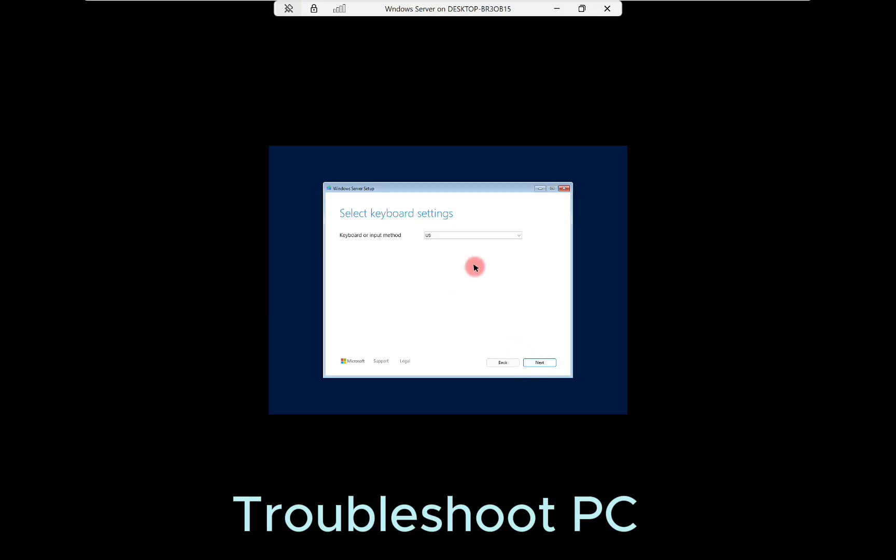
left_click(469, 234)
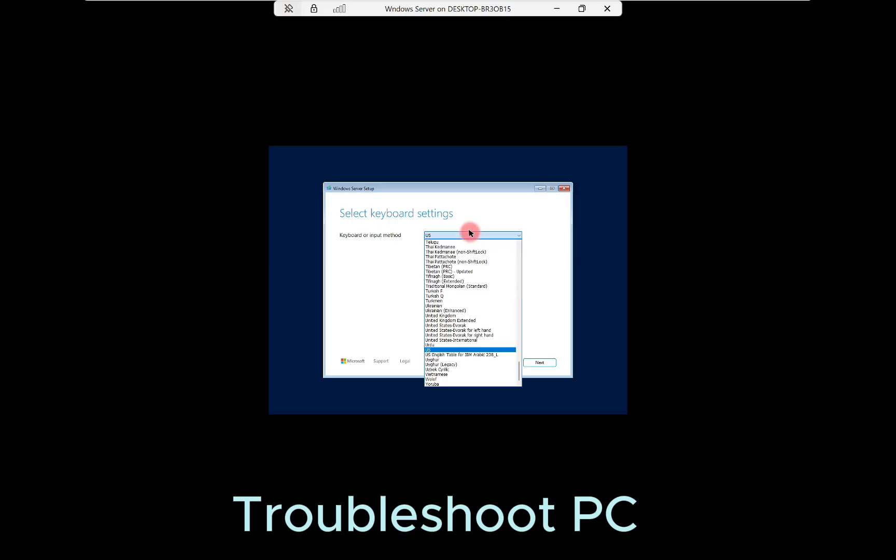
left_click(464, 340)
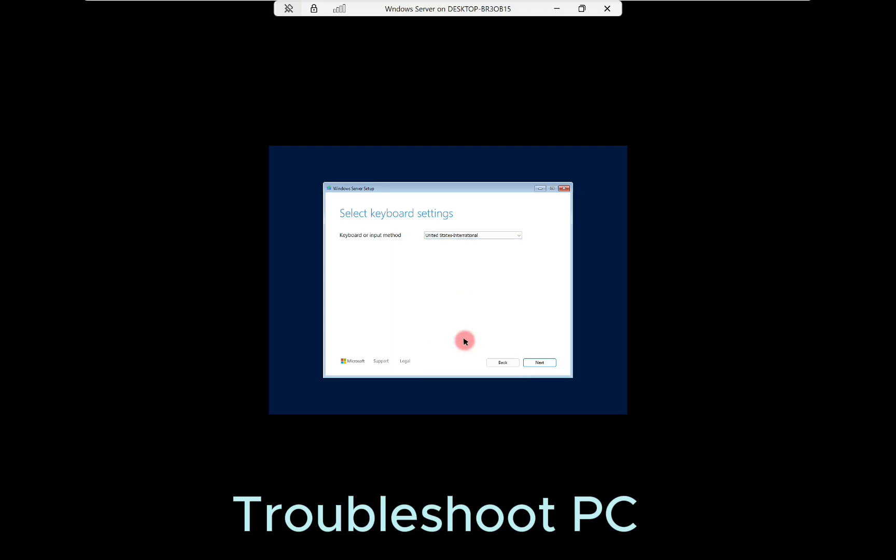
- Accept the keyboard setting and choose to install Windows Server, agreeing that all files, apps, and settings will be deleted
left_click(540, 362)
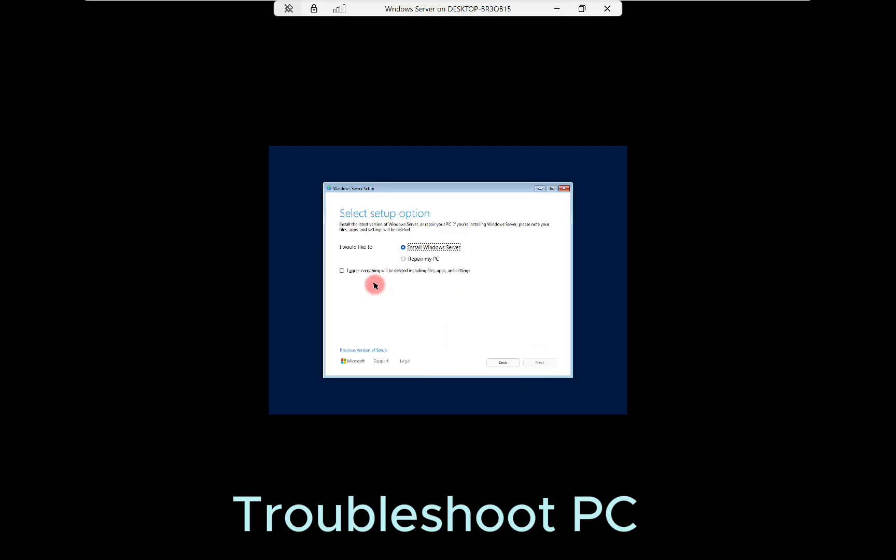
left_click(356, 269)
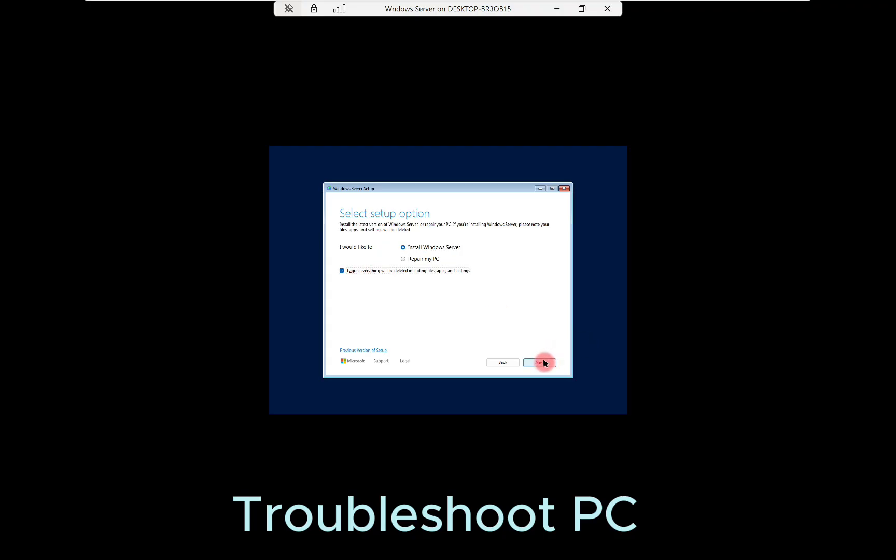
left_click(544, 363)
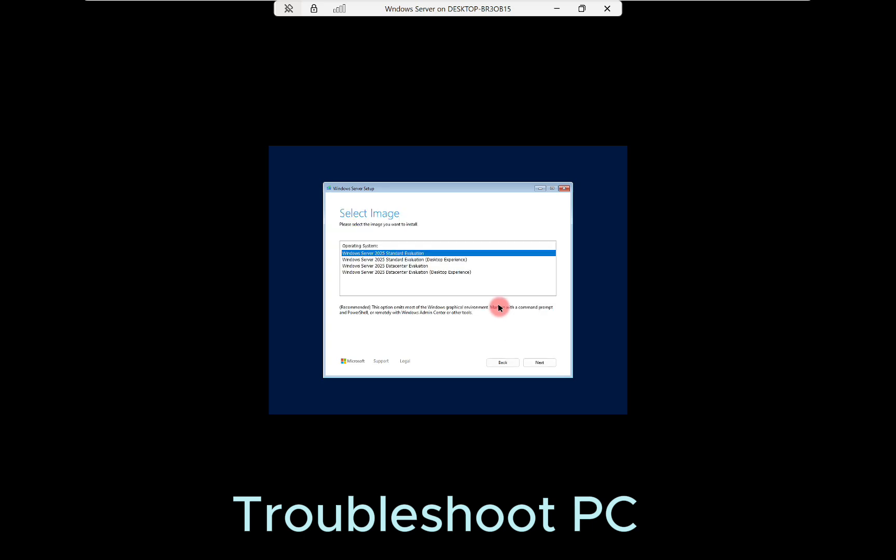
- Select the Windows Server 2025 Standard Evaluation (Desktop Experience) image and accept the license terms
left_click(436, 259)
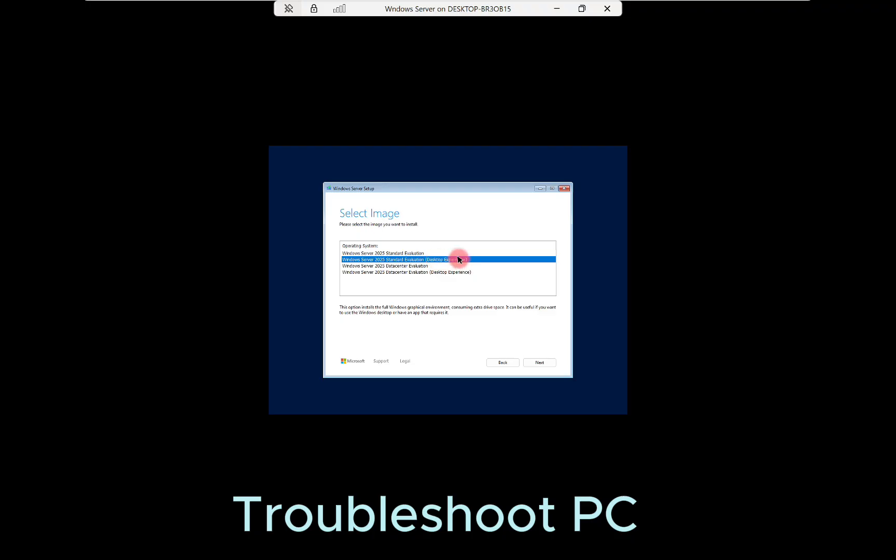
left_click(537, 362)
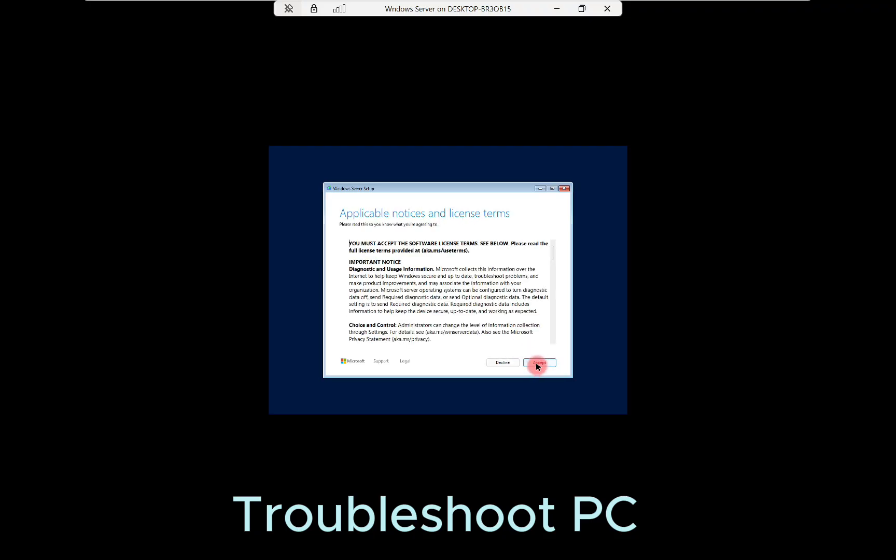
left_click(538, 363)
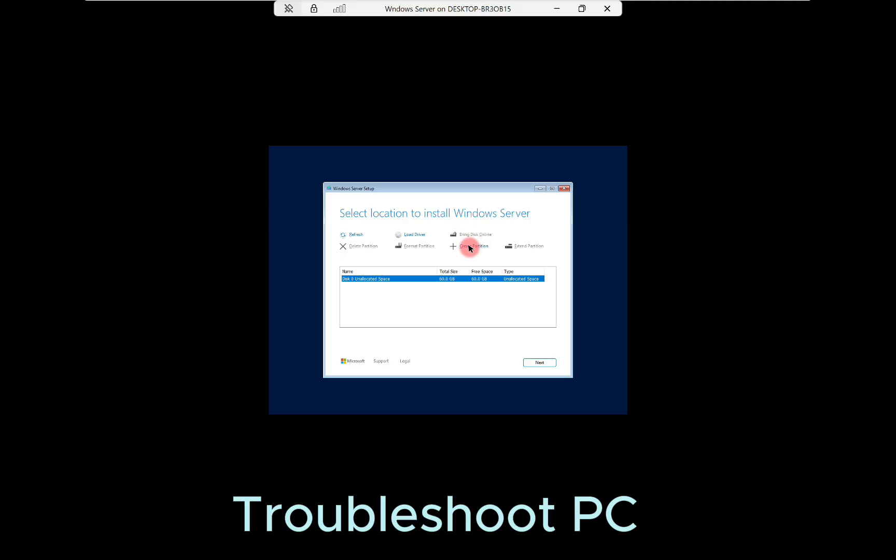
- Take the connection out of full screen and create a 40000 MB partition in the unallocated space of Disk 0
left_click(580, 9)
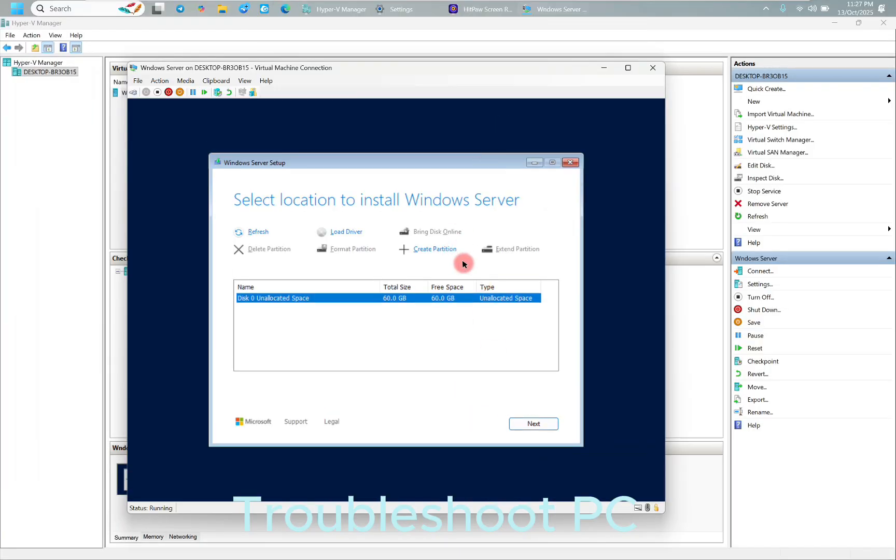
left_click(438, 249)
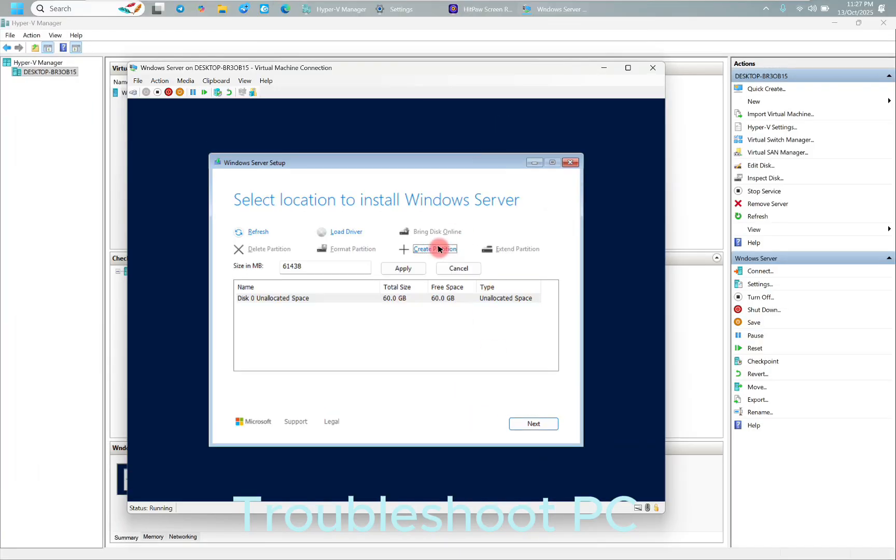
left_click(352, 265)
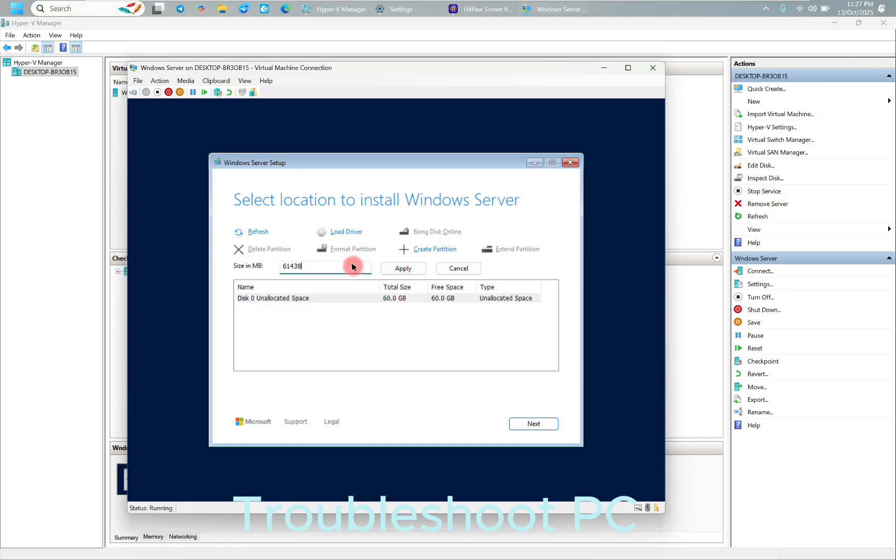
key("BackSpace")
key("BackSpace")
key("BackSpace")
key("BackSpace")
key("BackSpace")
type("40000")
left_click(412, 267)
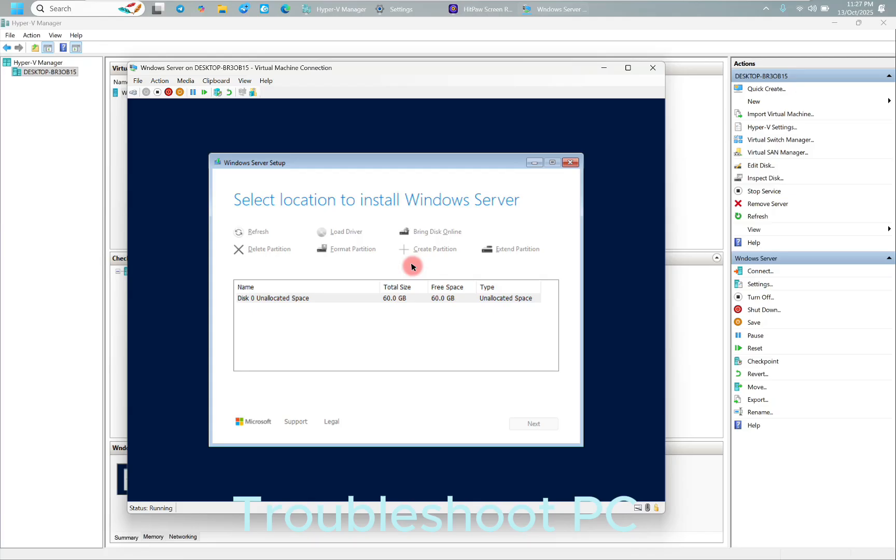
- Create another partition of 21322 MB from the remaining unallocated space on Disk 0
left_click(310, 326)
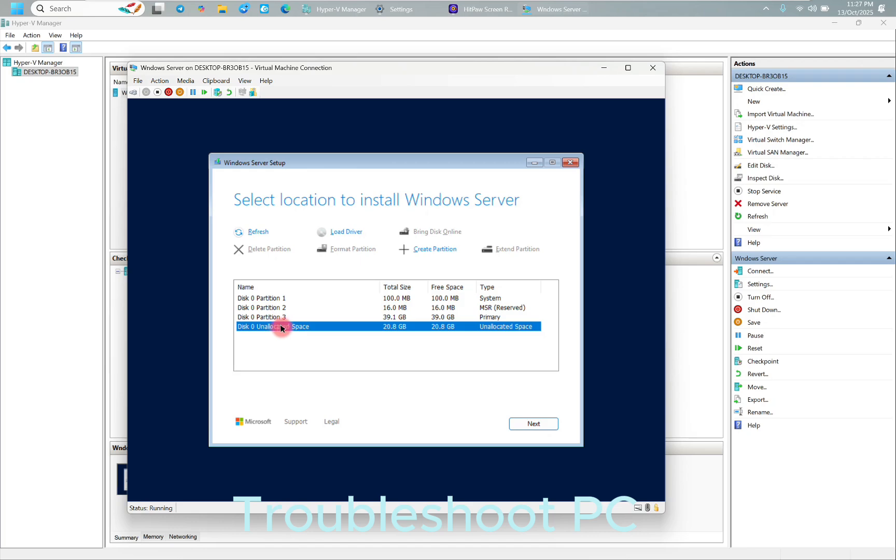
left_click(418, 250)
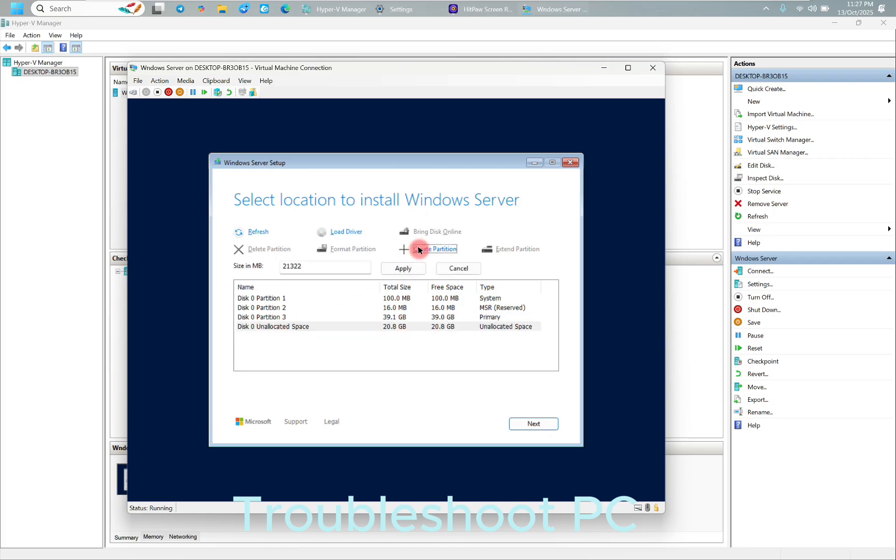
left_click(396, 268)
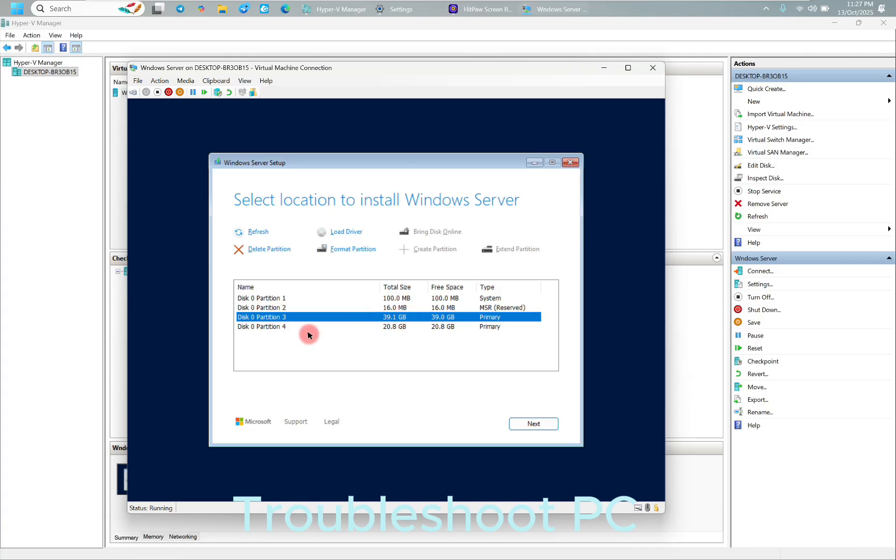
- Choose Disk 0 Partition 3 as the install location and start the Windows Server installation
left_click(522, 422)
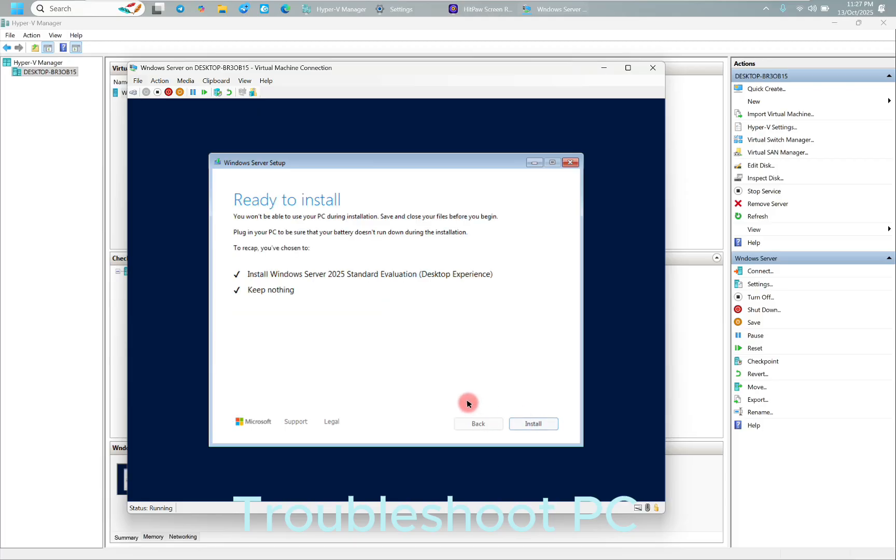
left_click(535, 423)
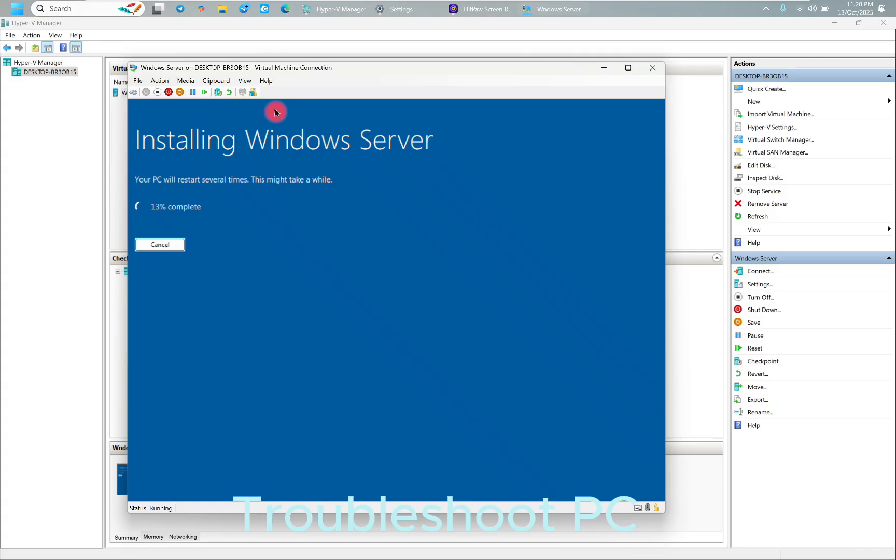
mouse_move(163, 31)
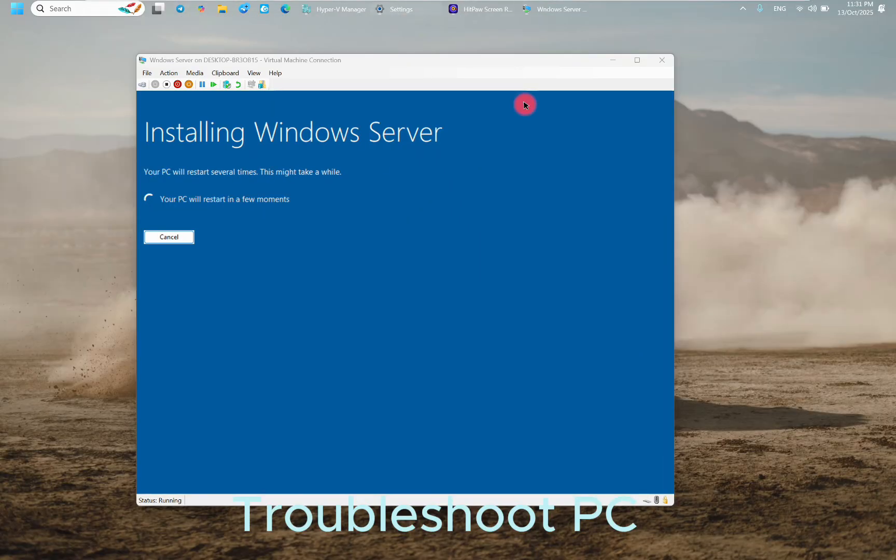
mouse_move(420, 6)
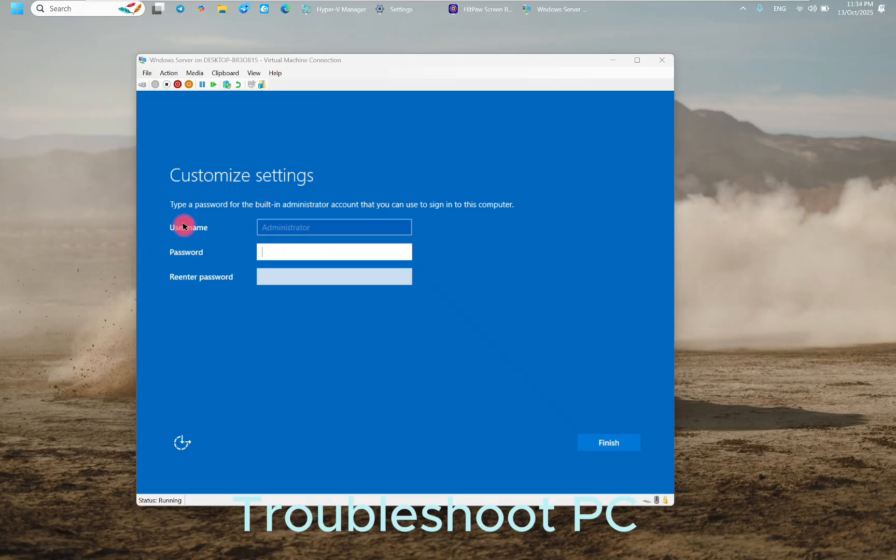
- Enter and re-enter a password for the built-in Administrator account and finish the customized settings
left_click(287, 249)
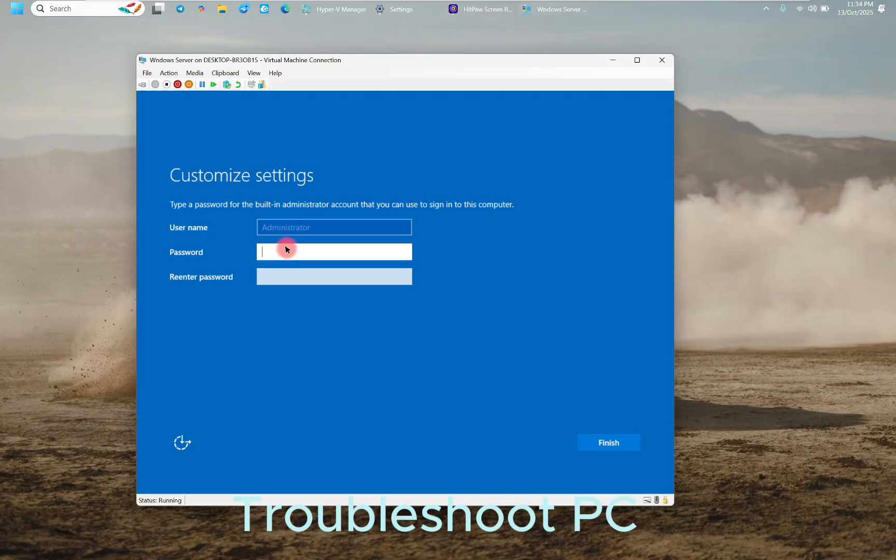
type("••••••••••")
key("Tab")
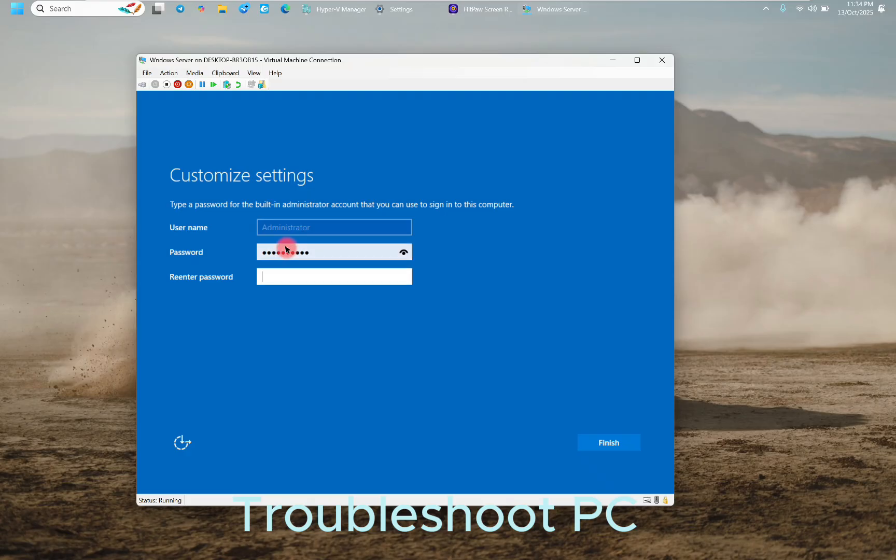
type("••••••••••")
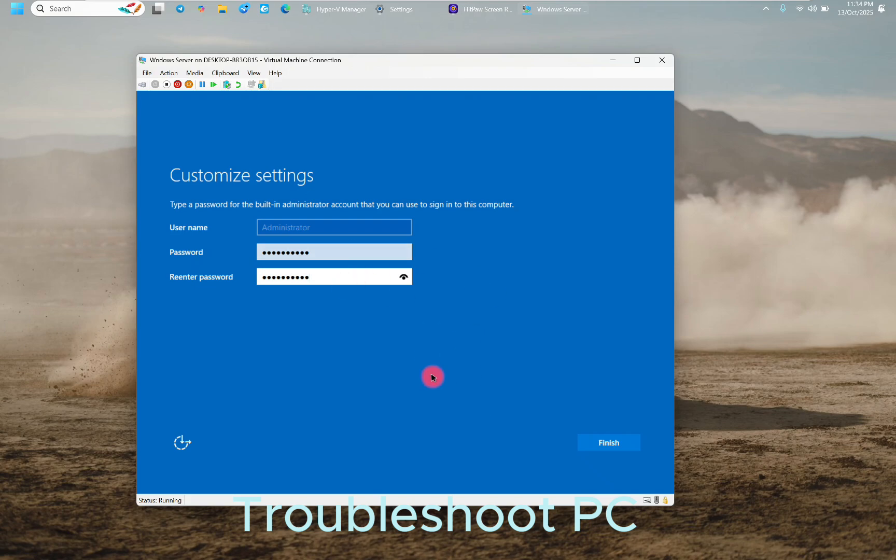
left_click(594, 441)
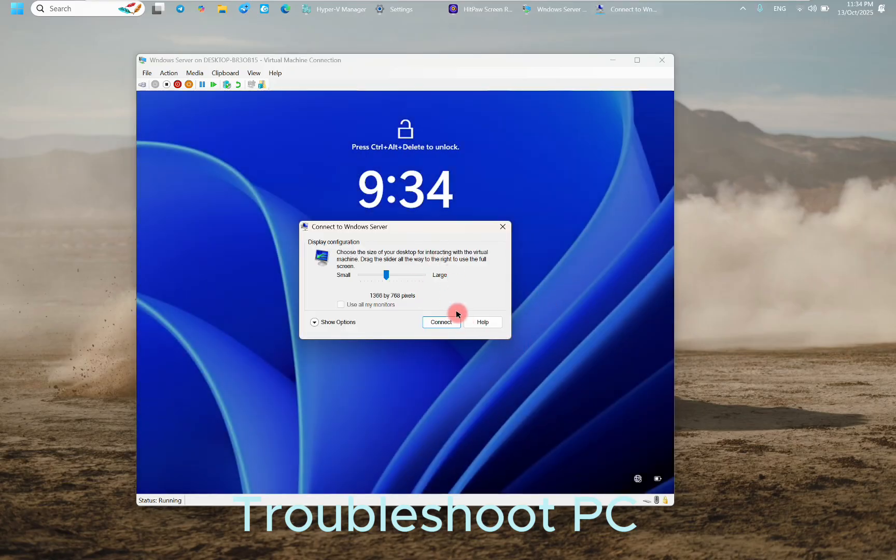
- Connect to the virtual machine at 1366 by 768 pixels and sign in as Administrator with the account password
left_click(446, 321)
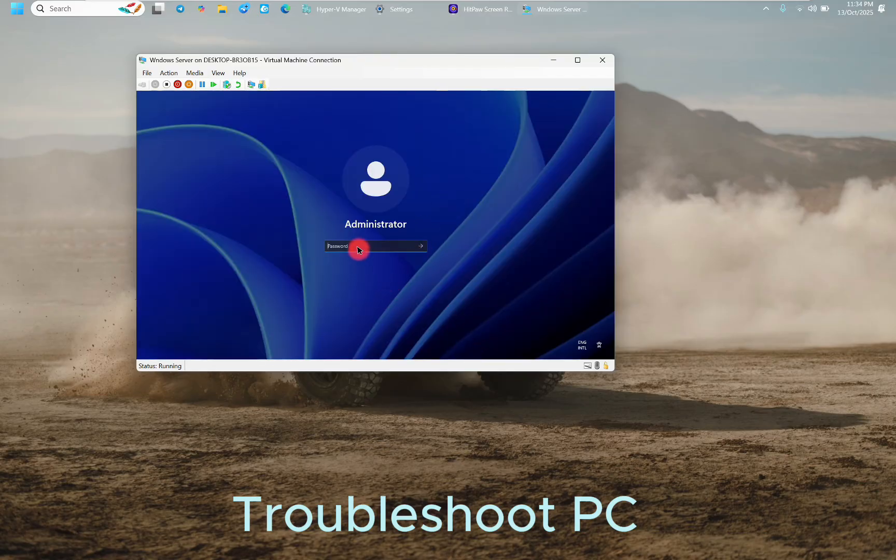
type("••••••••••")
key("Return")
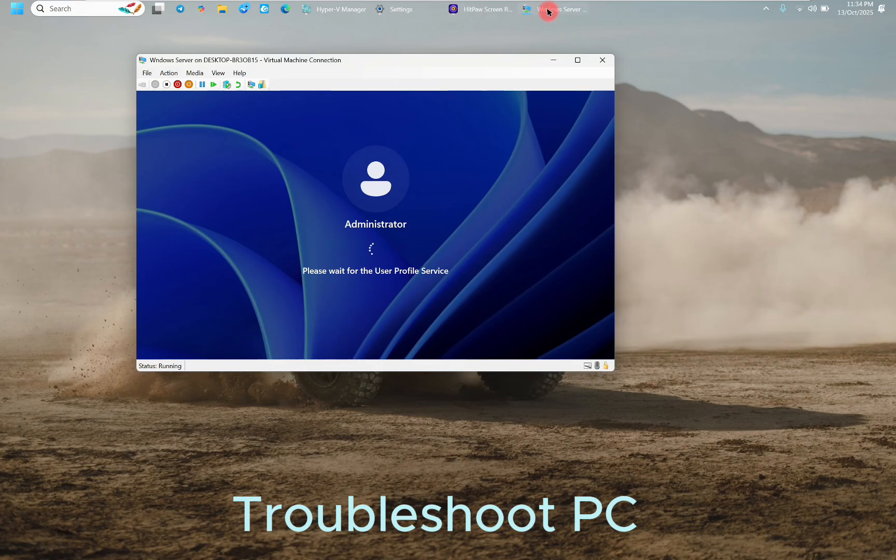
- Enlarge the virtual machine connection window and reposition it so the whole guest desktop fits on screen
left_click(575, 62)
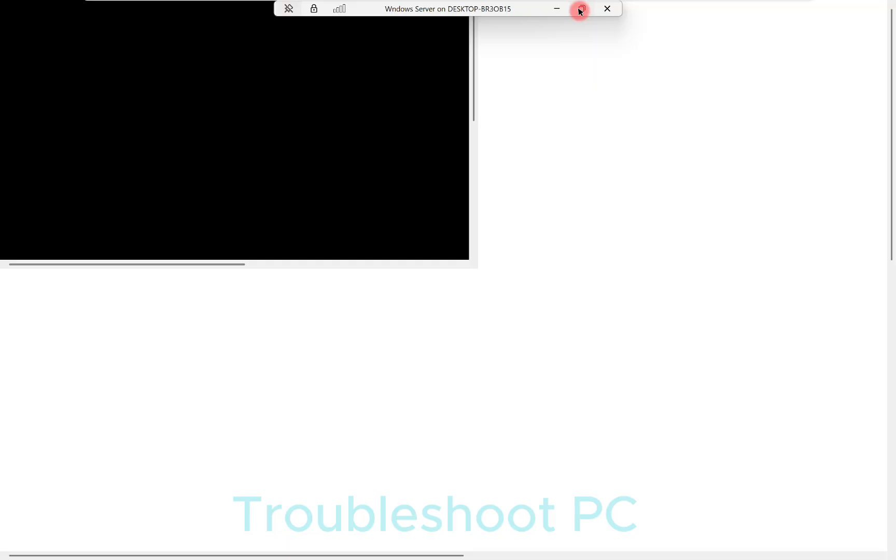
left_click(580, 10)
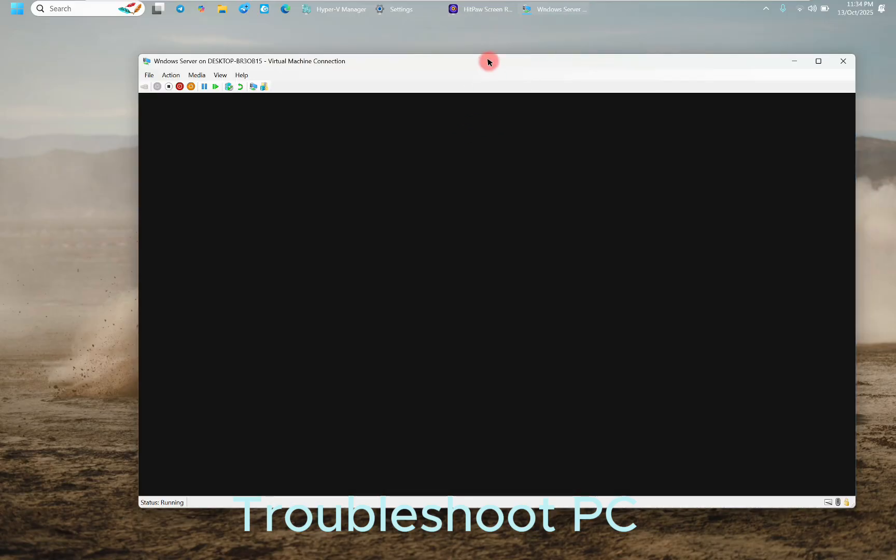
left_click_drag(487, 62, 439, 43)
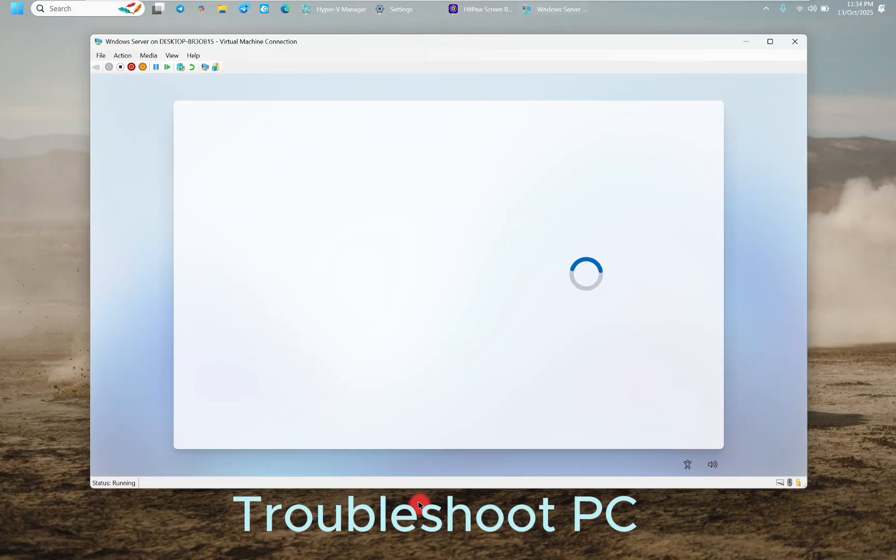
left_click_drag(423, 489, 416, 540)
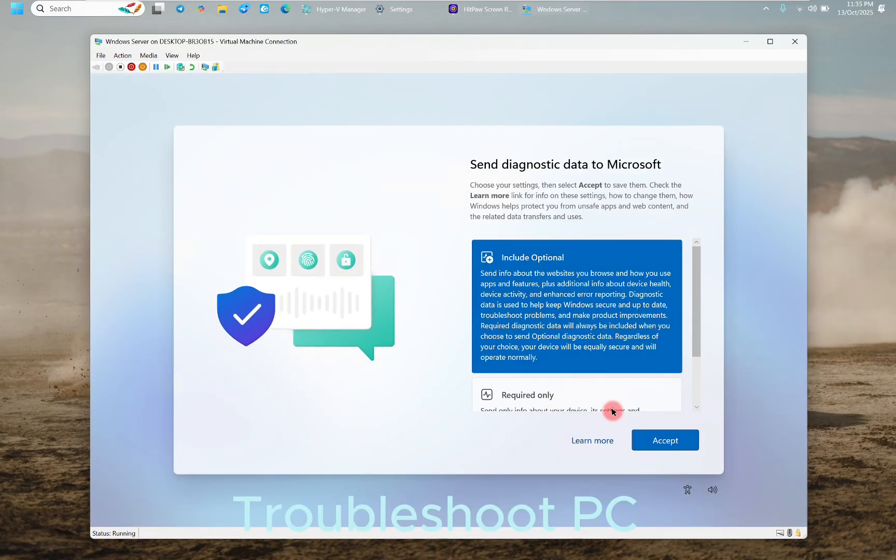
- Choose to send Required only diagnostic data to Microsoft and accept the setting
left_click(601, 403)
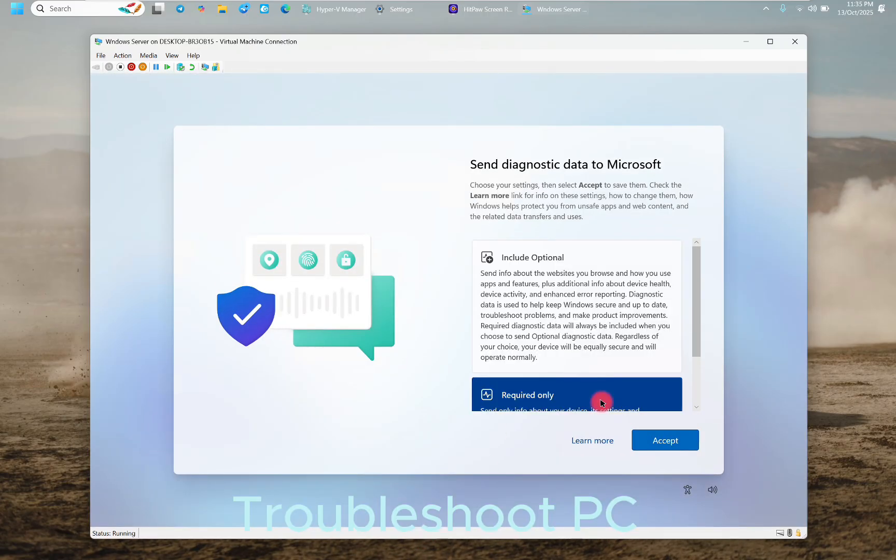
left_click(654, 439)
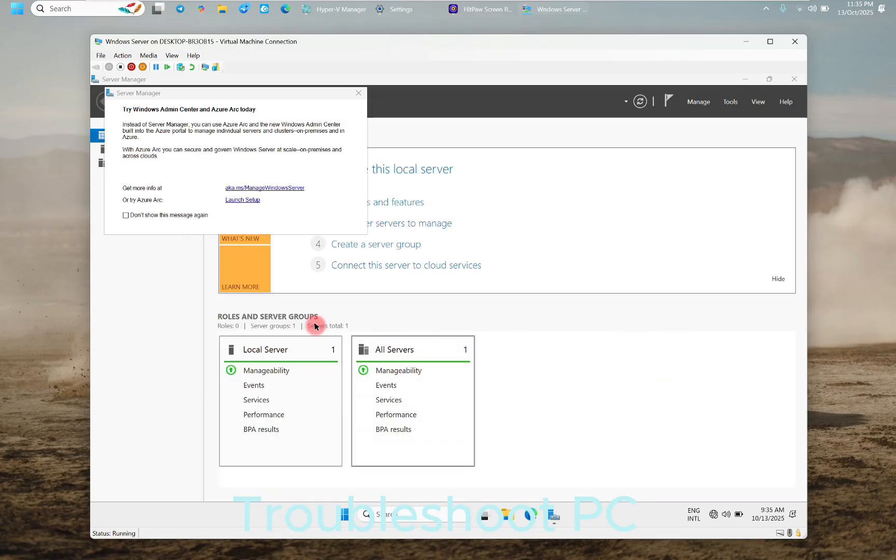
- Stop the Windows Admin Center and Azure Arc message from showing again, close it, and minimize Server Manager
left_click(126, 215)
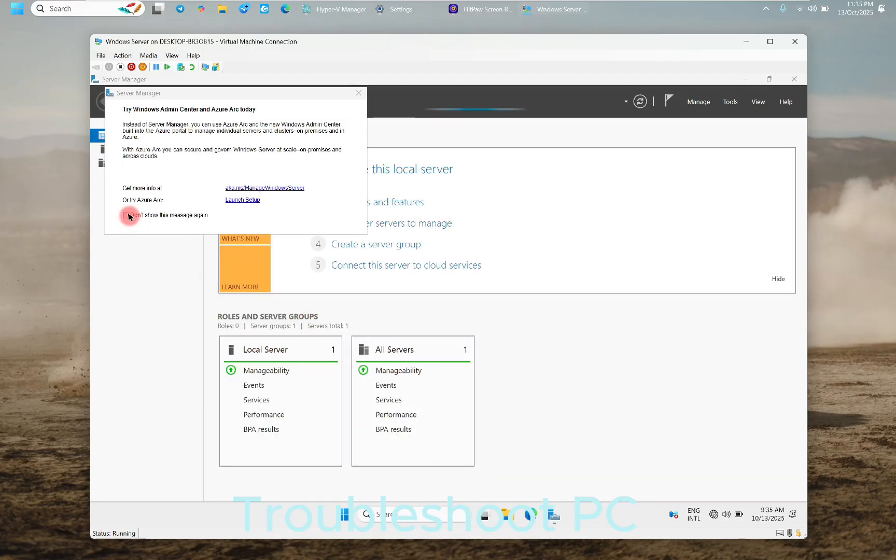
left_click(239, 151)
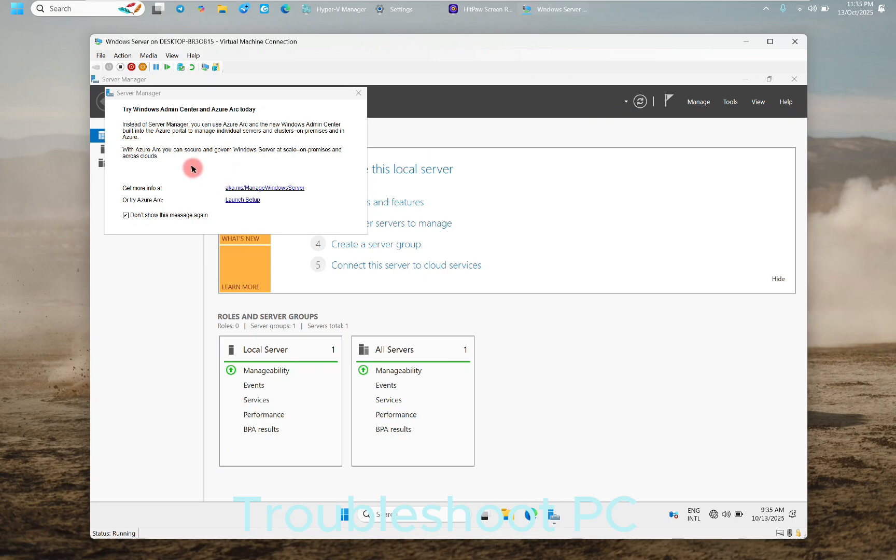
left_click(358, 93)
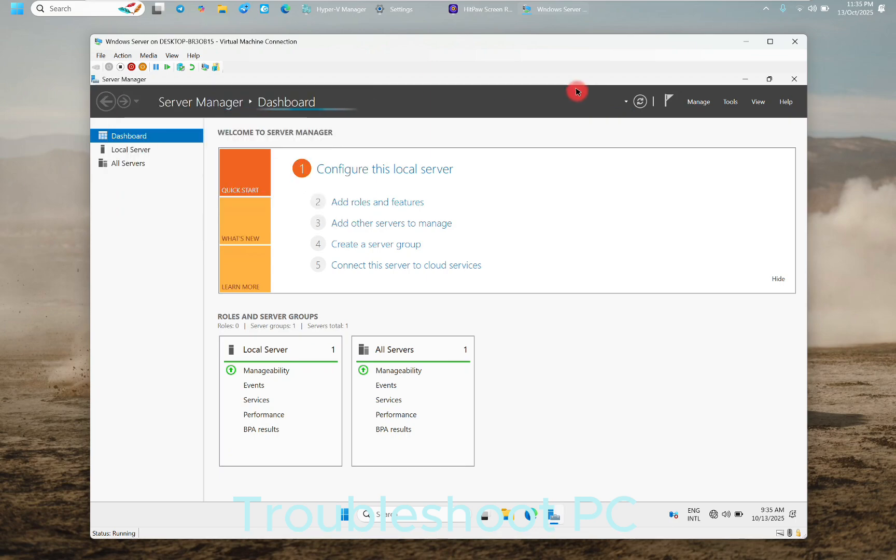
left_click(743, 79)
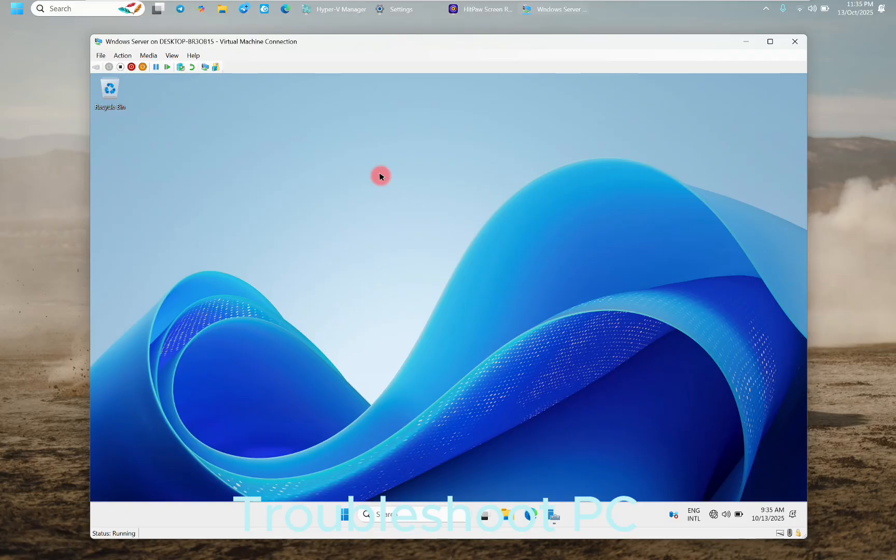
- Add the Computer and Network icons to the guest's desktop through the theme's desktop icon settings, and close Settings
key("super+i")
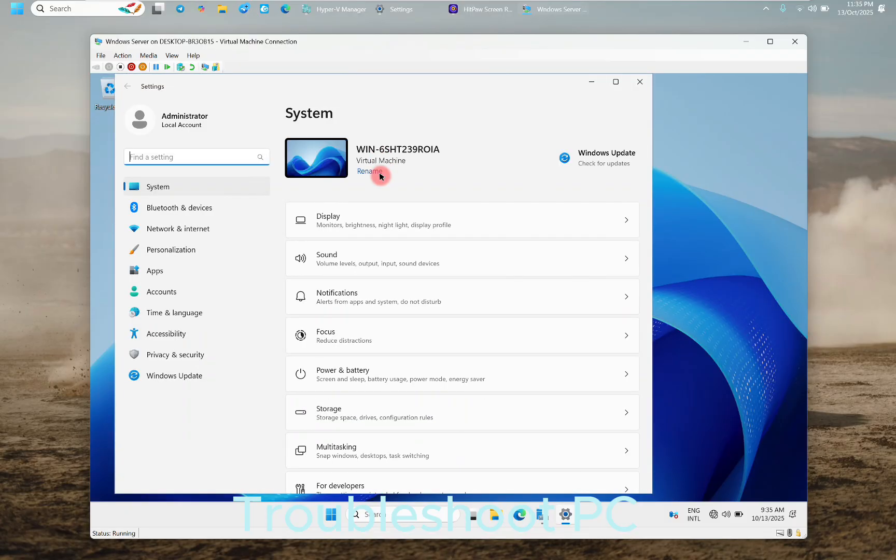
left_click(200, 249)
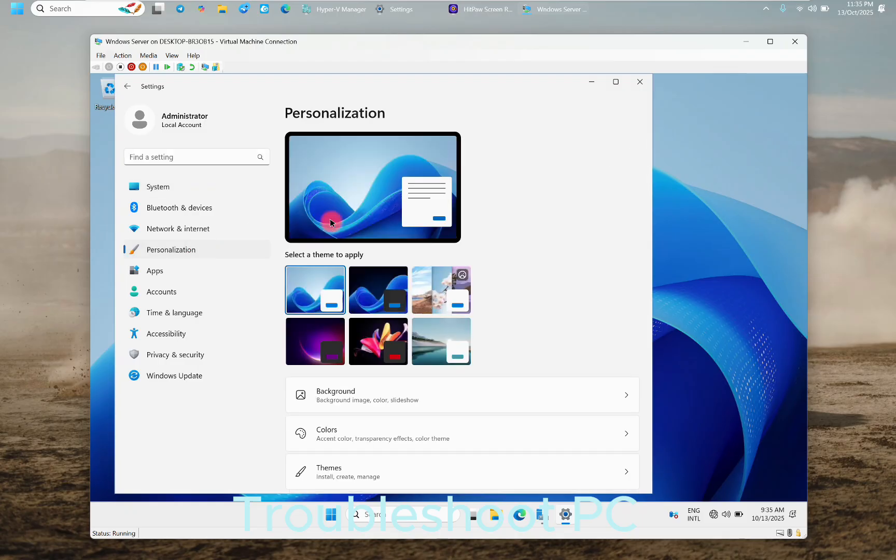
scroll(440, 232, "down", 5)
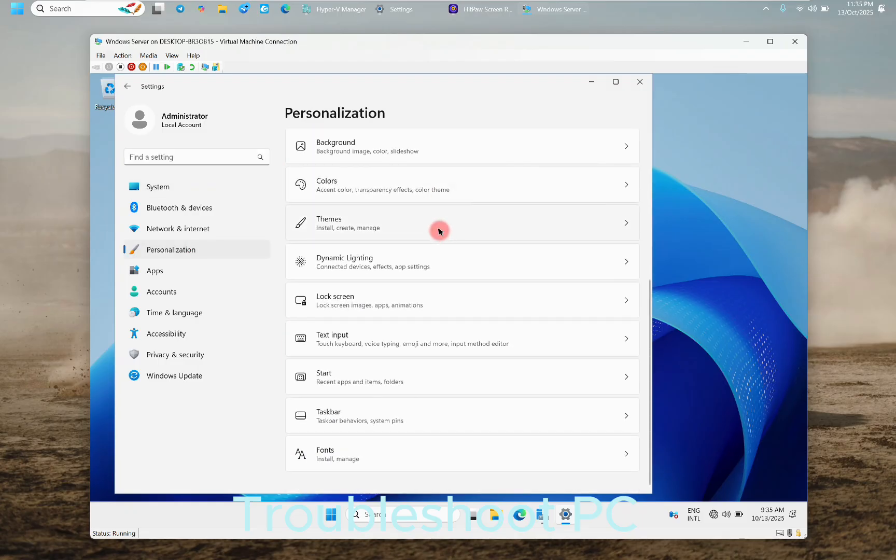
left_click(418, 226)
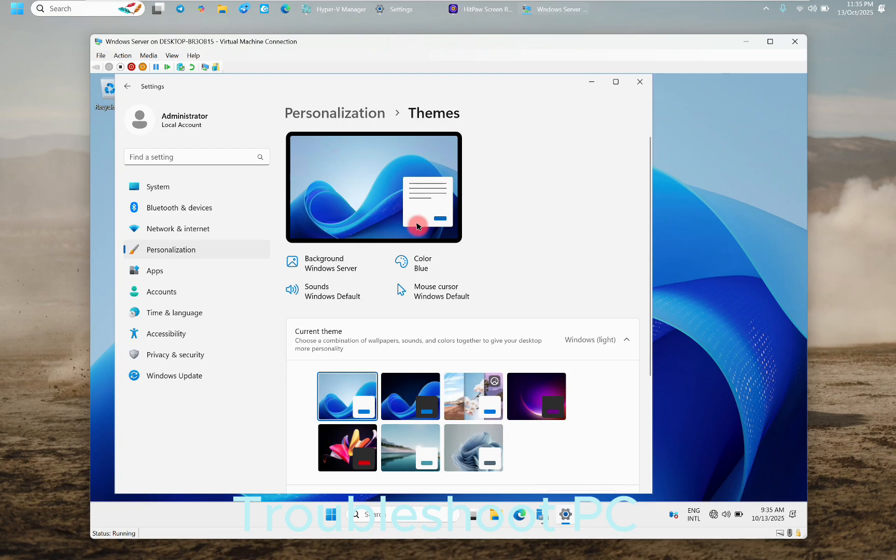
scroll(418, 226, "down", 3)
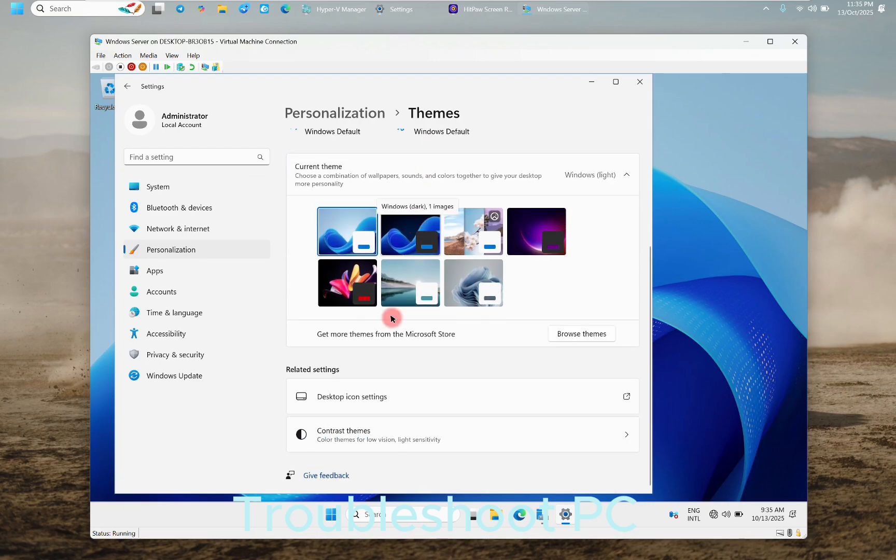
left_click(394, 397)
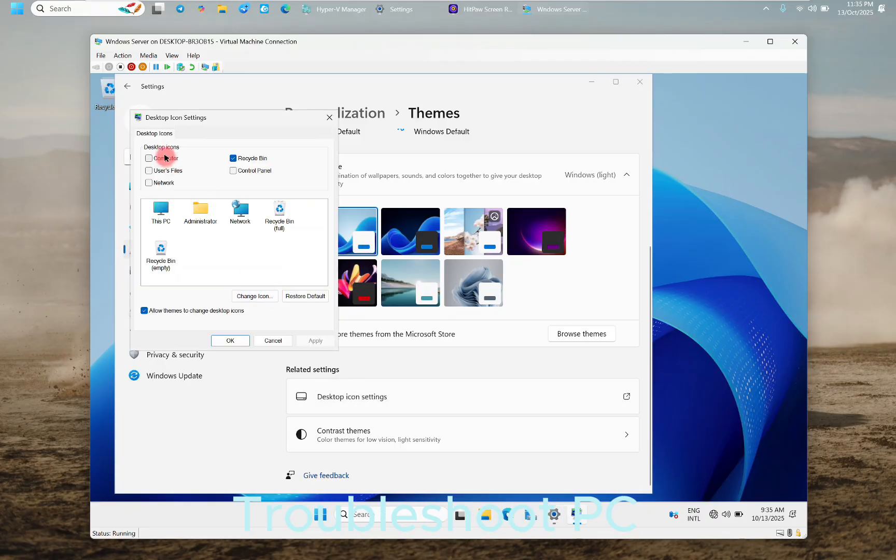
left_click(155, 182)
left_click(224, 340)
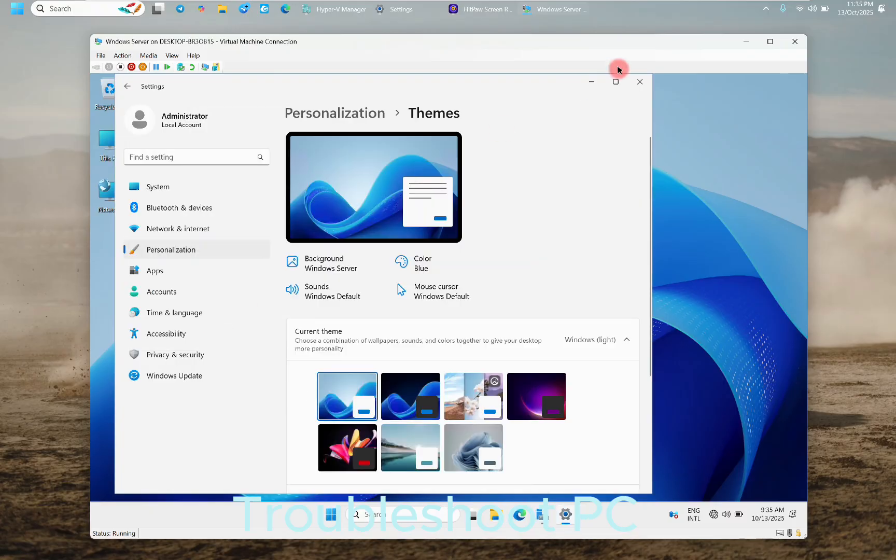
left_click(639, 83)
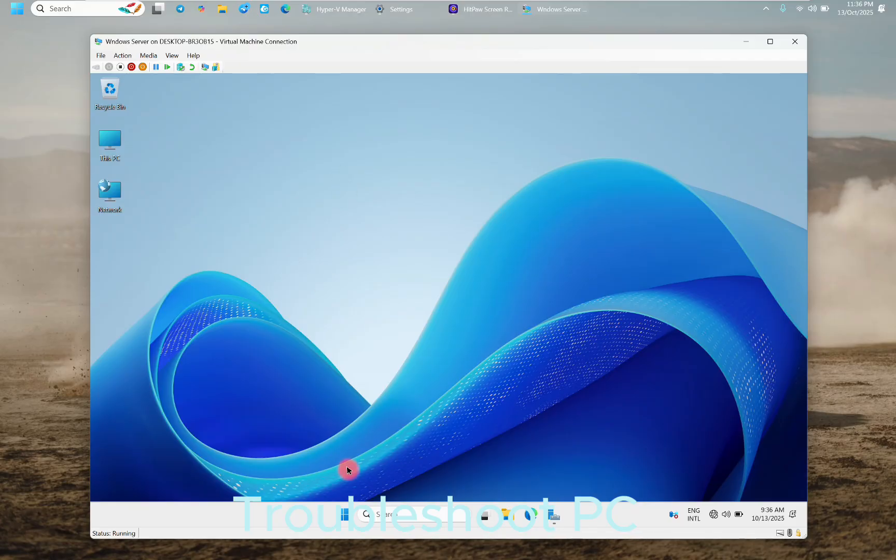
- Choose to restart the guest to examine the shutdown reason prompt, and dismiss it without restarting
left_click(343, 513)
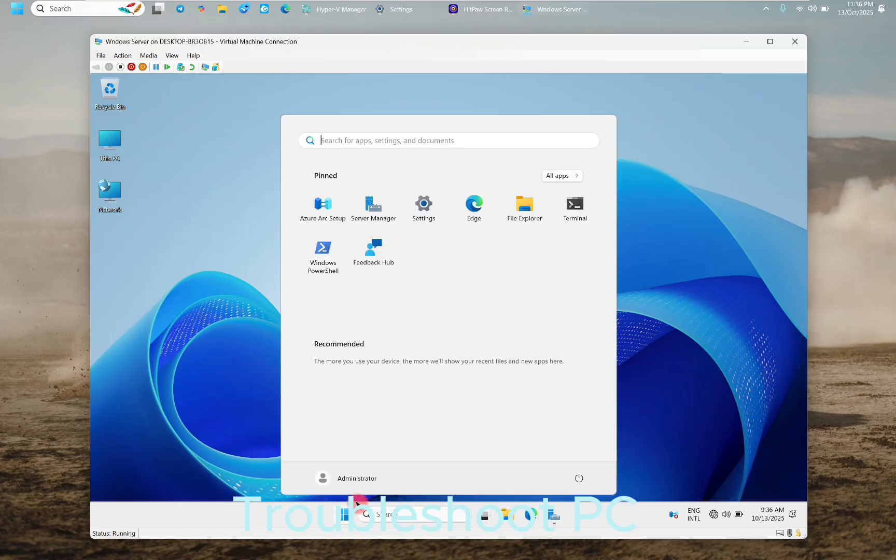
left_click(579, 479)
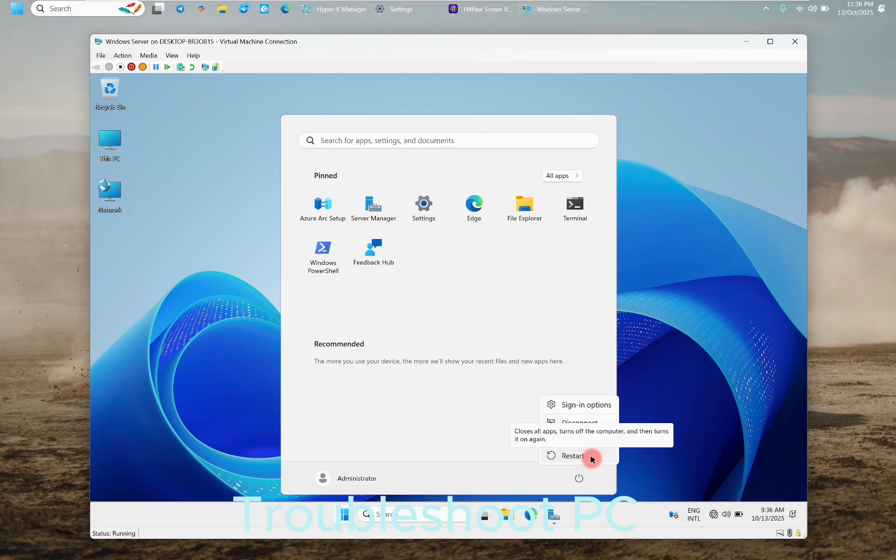
left_click(591, 457)
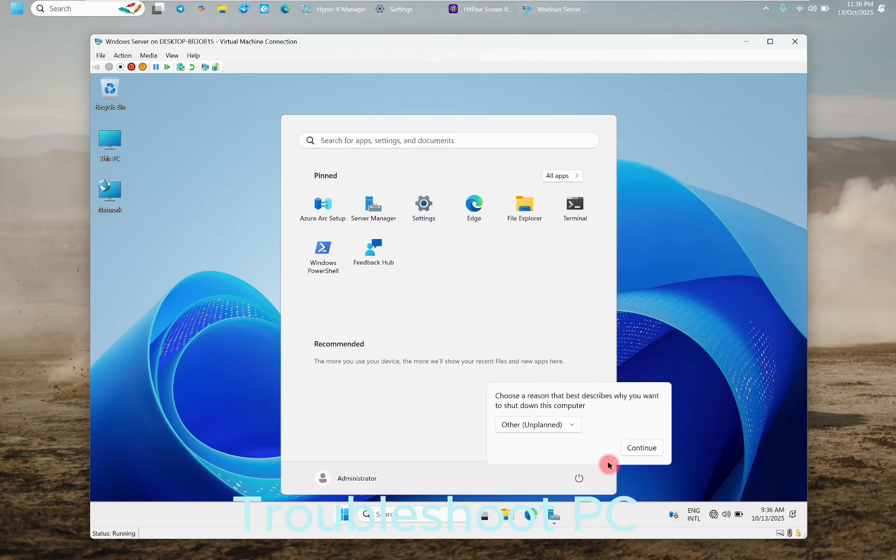
left_click(576, 480)
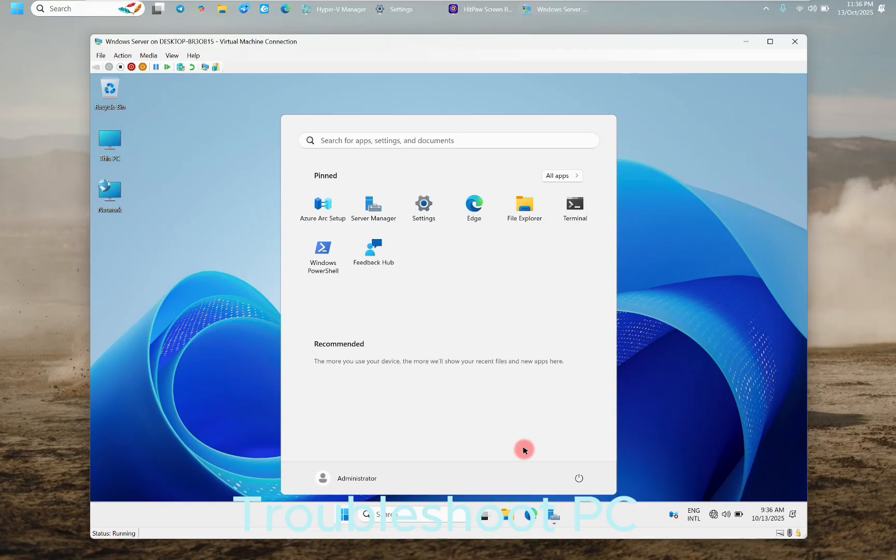
left_click(661, 368)
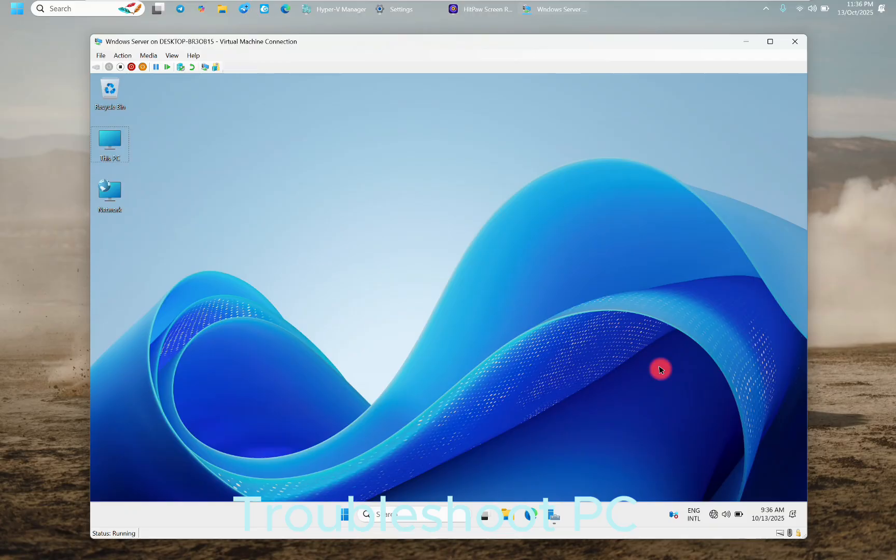
- Run gpedit.msc in the guest to open the Local Group Policy Editor
key("super+r")
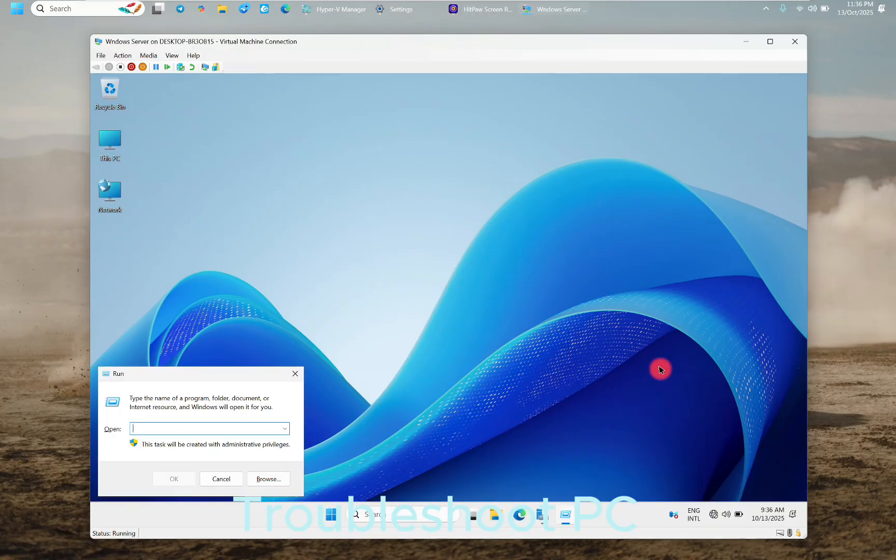
type("g")
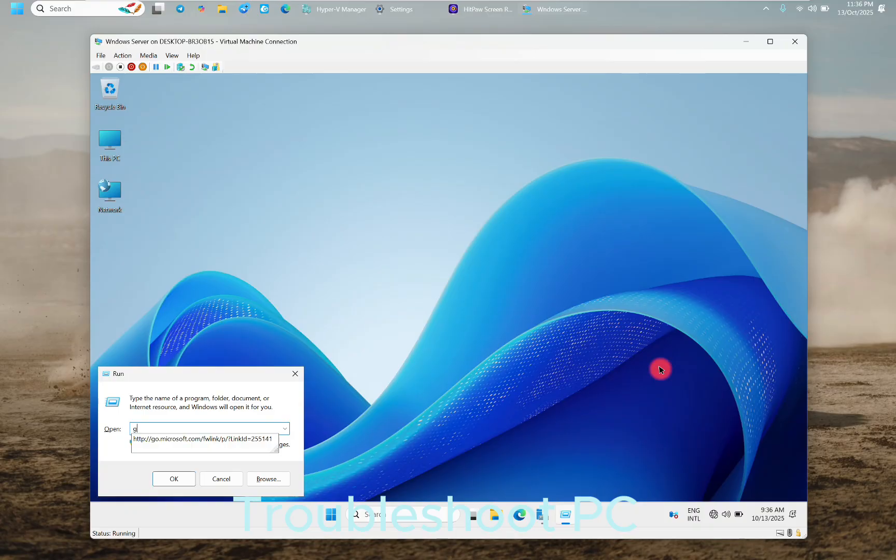
type("pe")
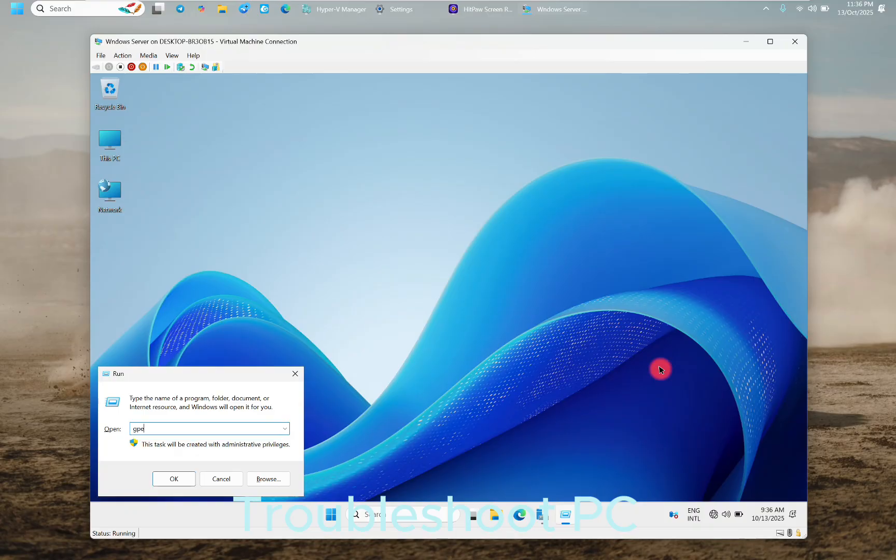
type("dit.msc")
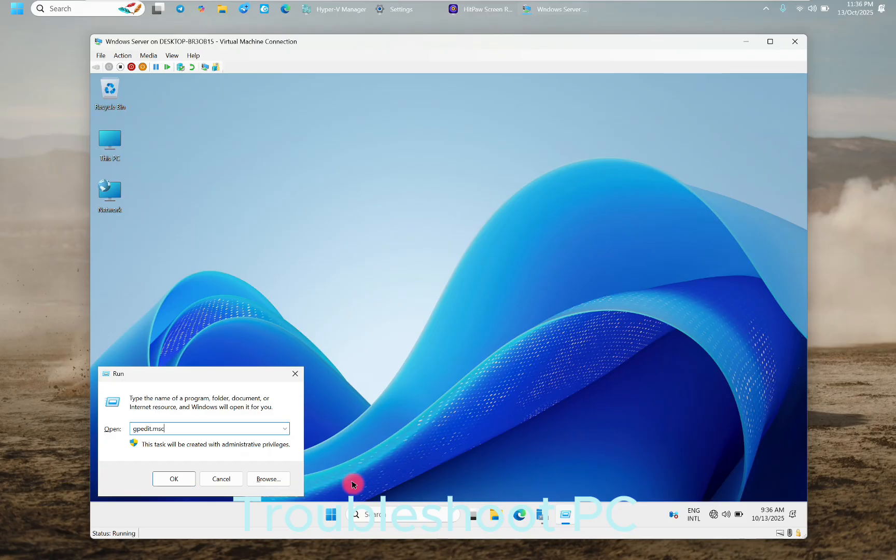
left_click(184, 477)
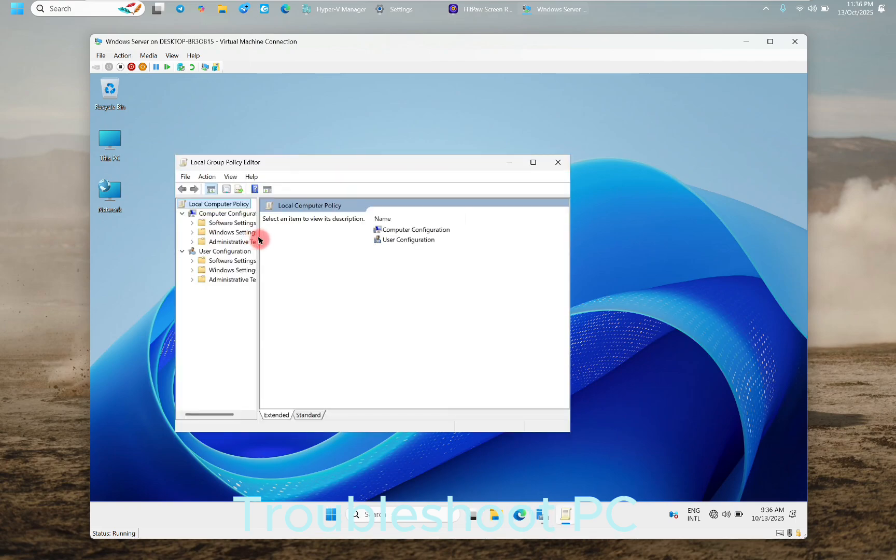
- Widen the policy tree and list the System policies under Computer Configuration's Administrative Templates in the Standard view
left_click_drag(257, 240, 285, 244)
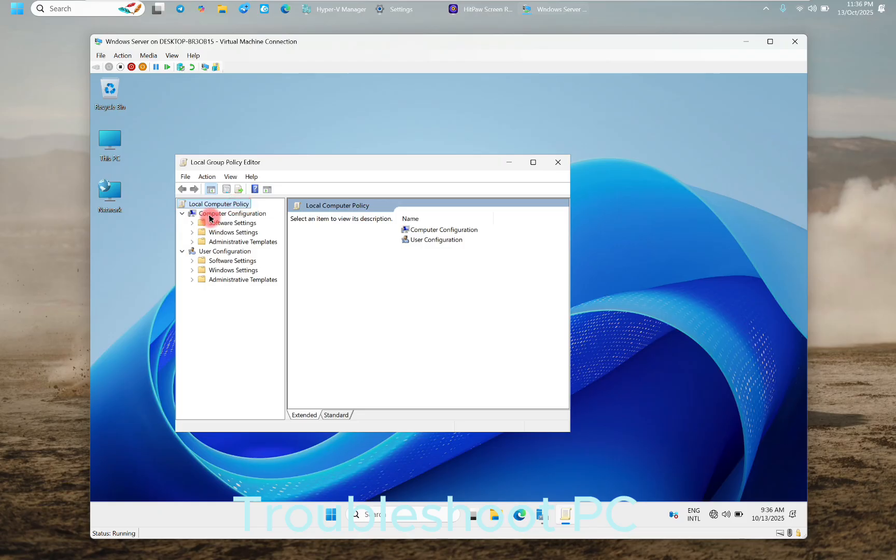
left_click(193, 241)
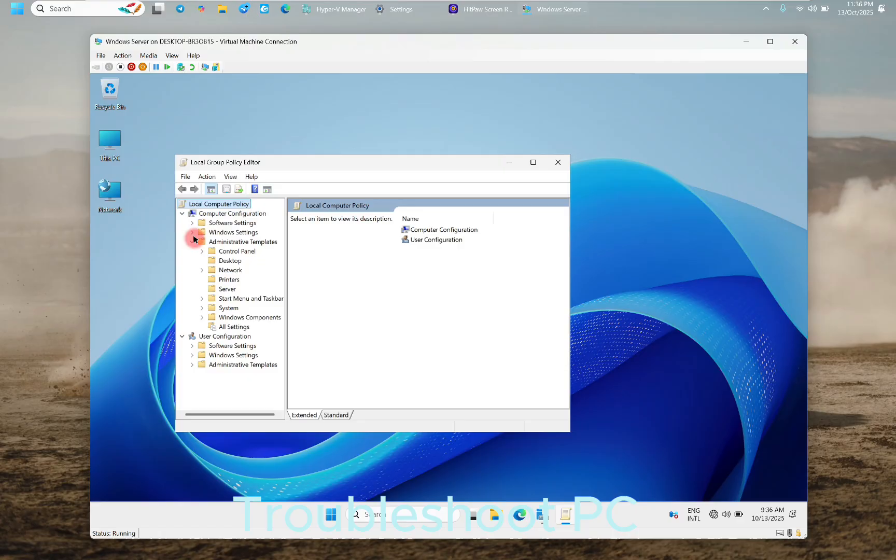
left_click(224, 308)
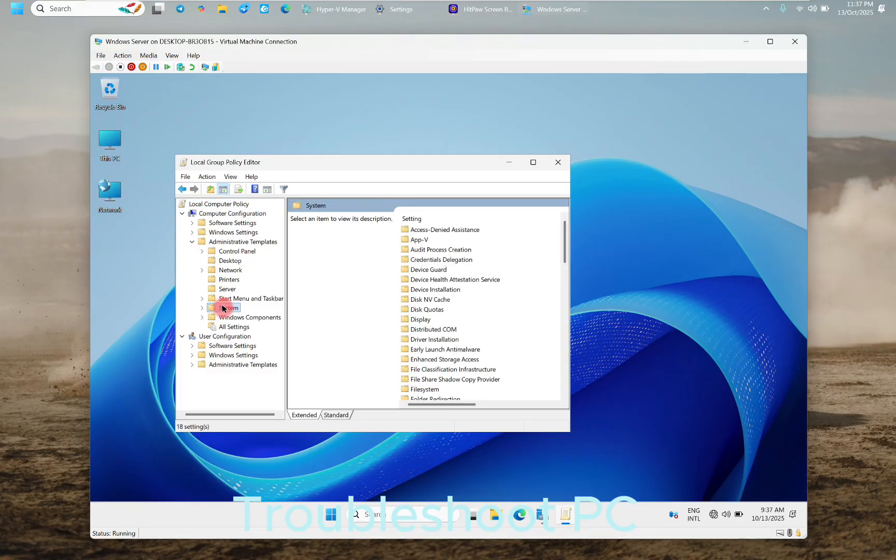
left_click(334, 411)
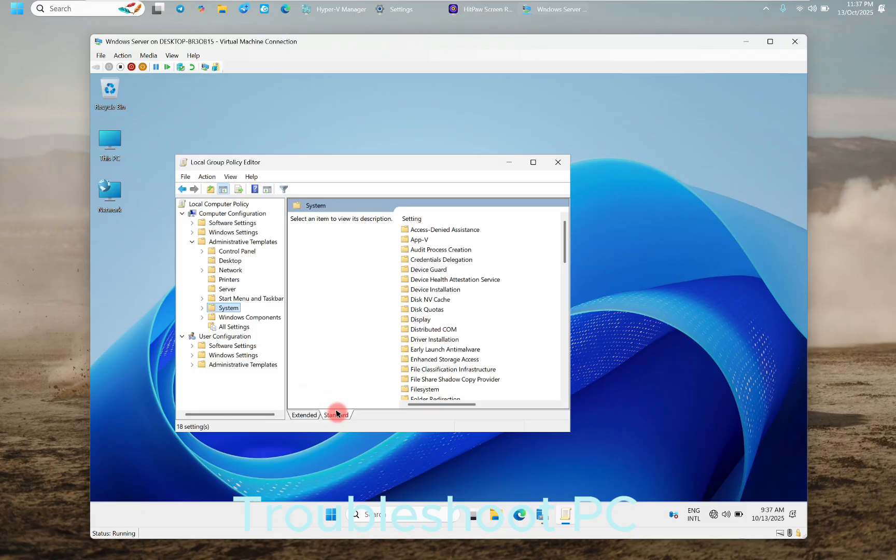
- Set the Display Shutdown Event Tracker policy to Disabled
scroll(384, 334, "down", 6)
scroll(384, 335, "down", 10)
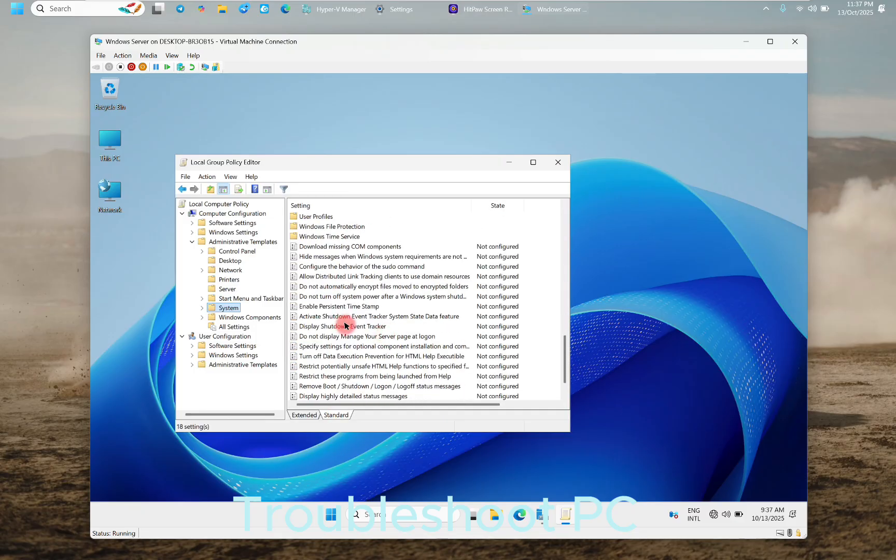
left_click(353, 326)
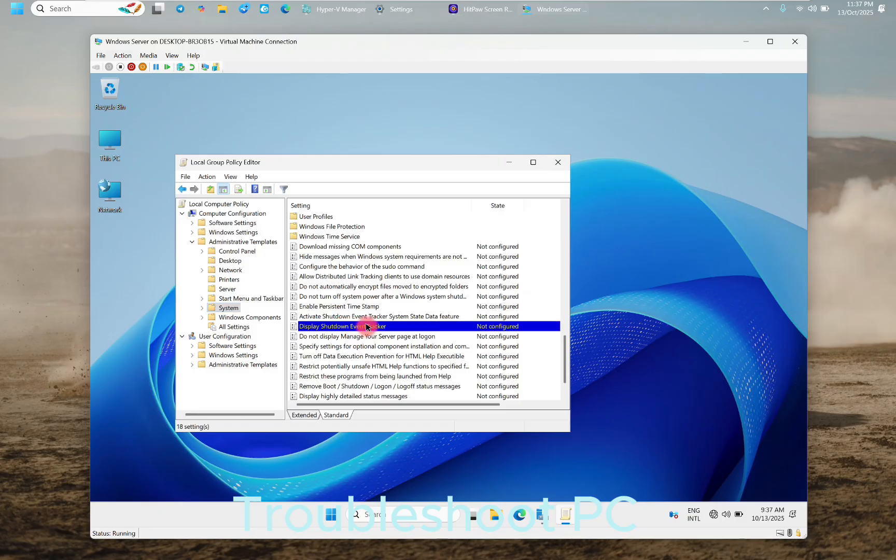
double_click(369, 328)
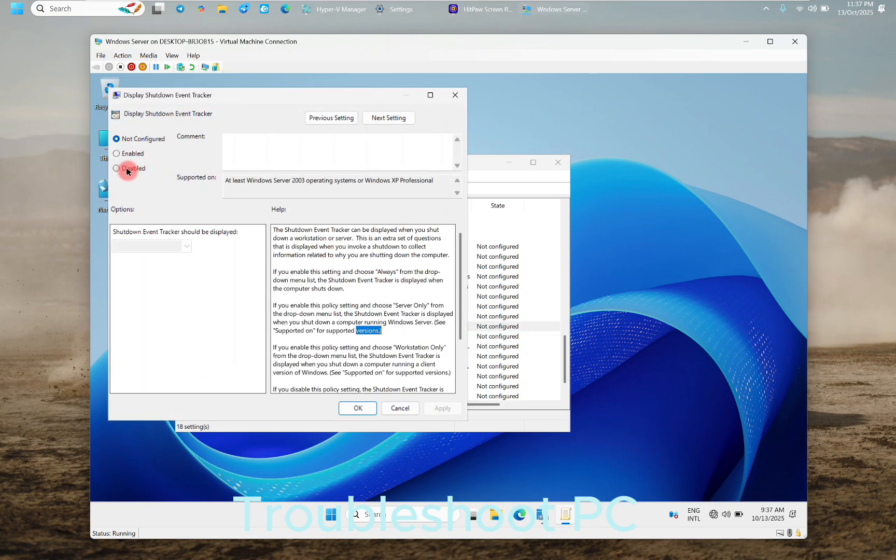
left_click(127, 170)
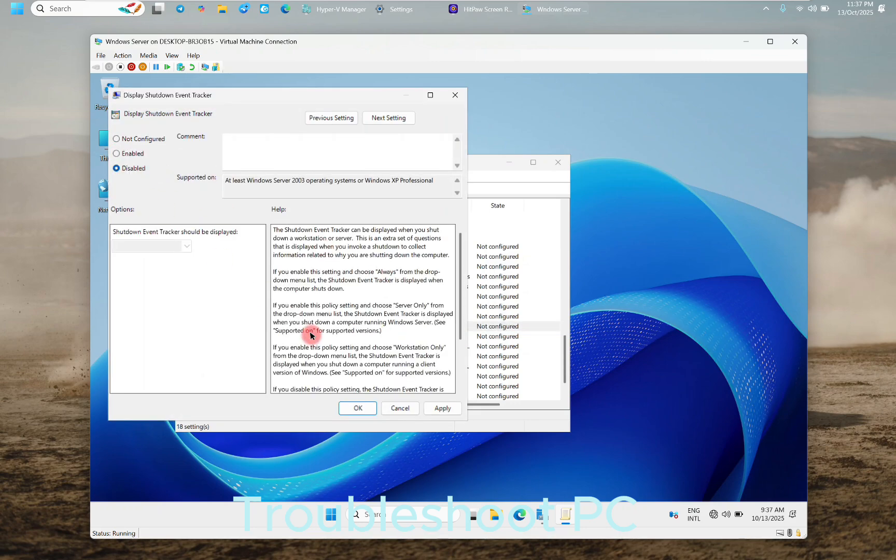
left_click(357, 407)
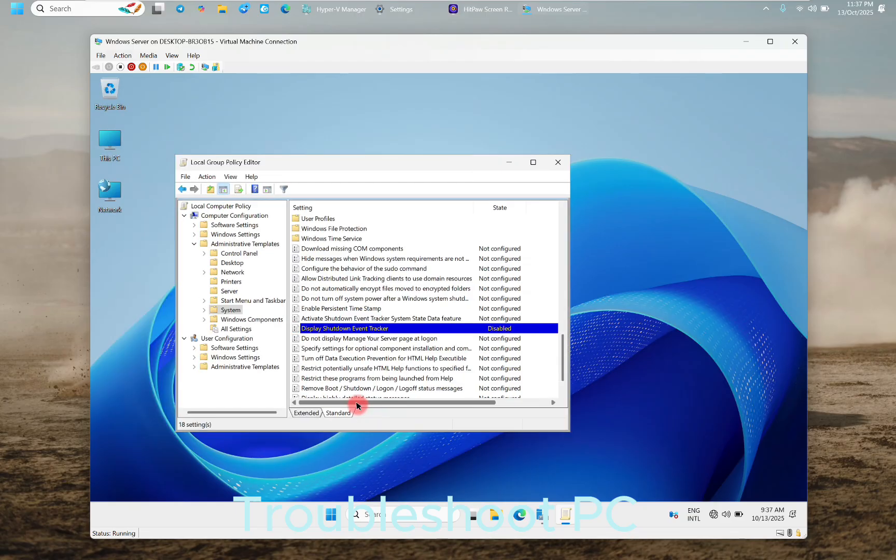
- Collapse Administrative Templates and open Security Options in the Local Policies under Computer Configuration's Windows Settings and Security Settings
left_click(194, 244)
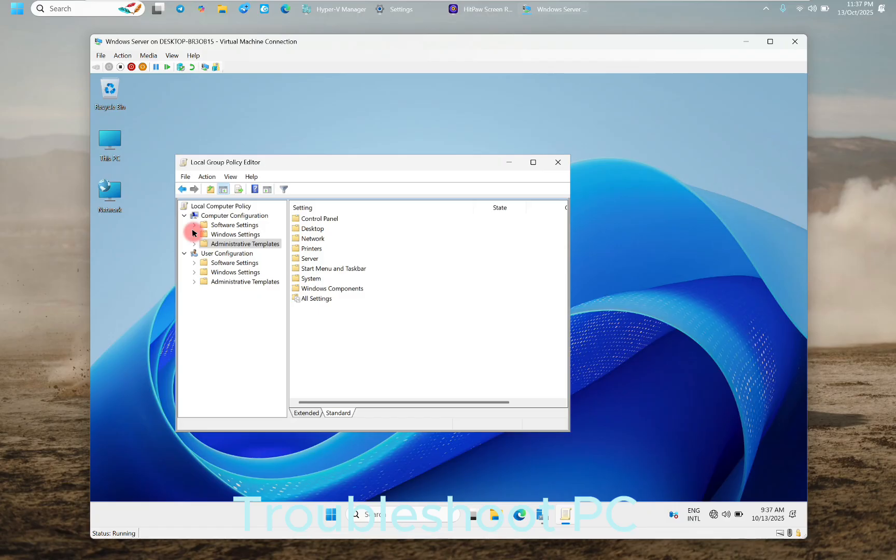
left_click(194, 234)
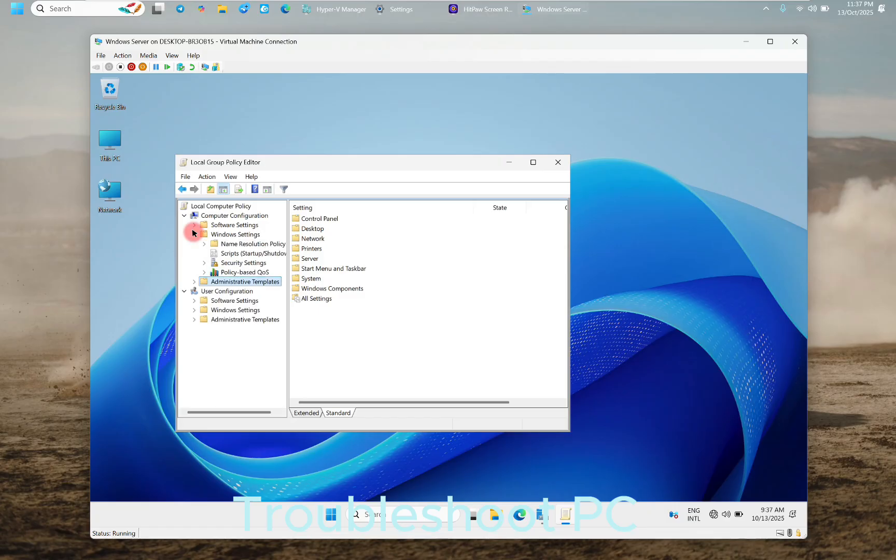
left_click(205, 262)
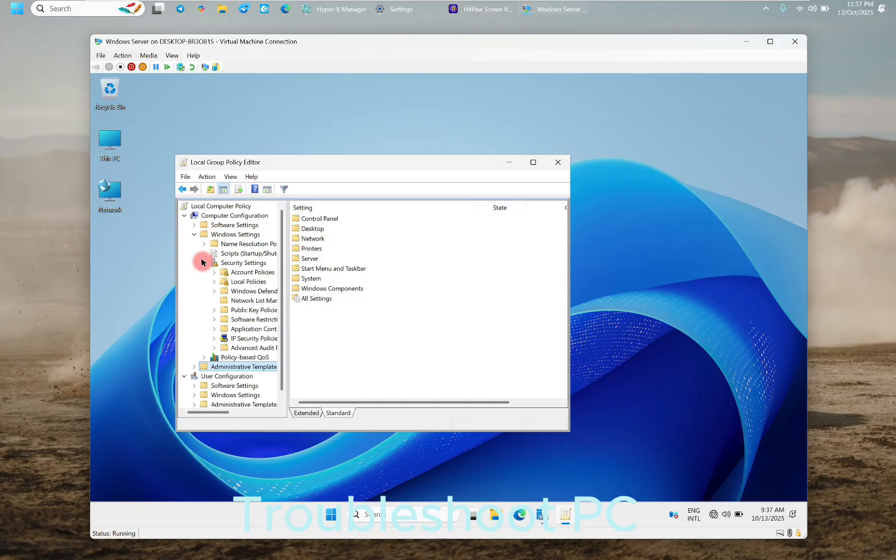
left_click(215, 282)
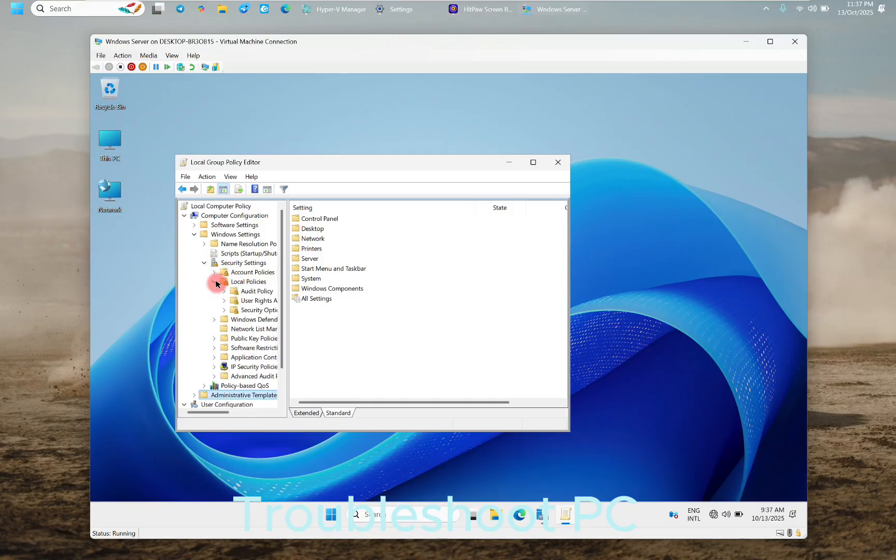
left_click(262, 310)
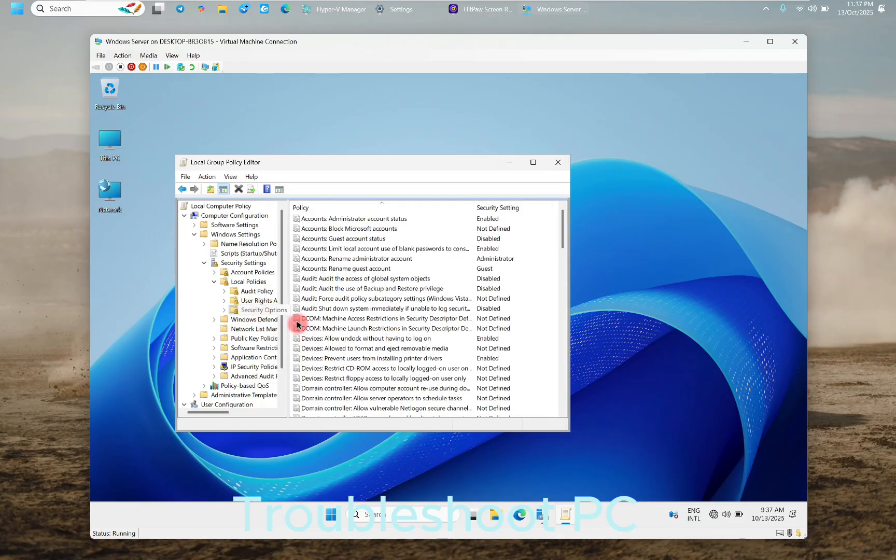
- Set the "Interactive logon: Do not require CTRL+ALT+DEL" policy to Enabled
scroll(362, 325, "down", 5)
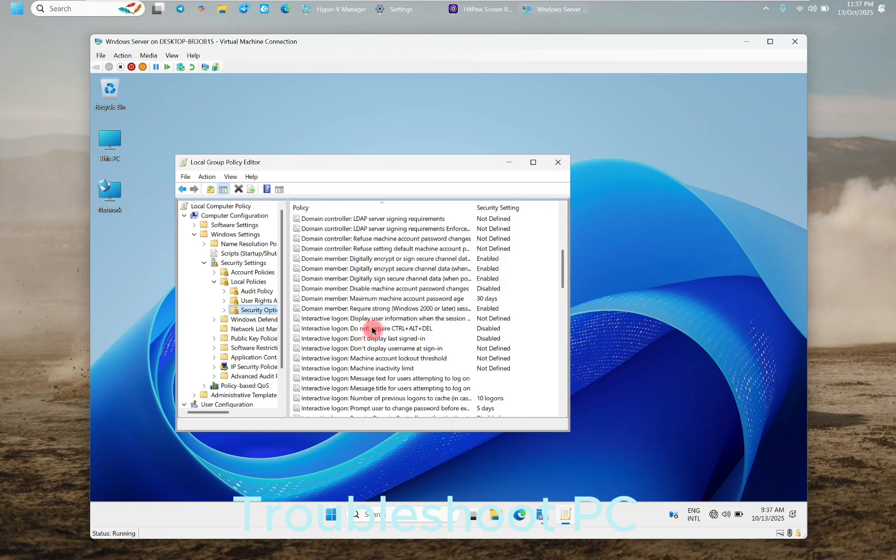
double_click(395, 330)
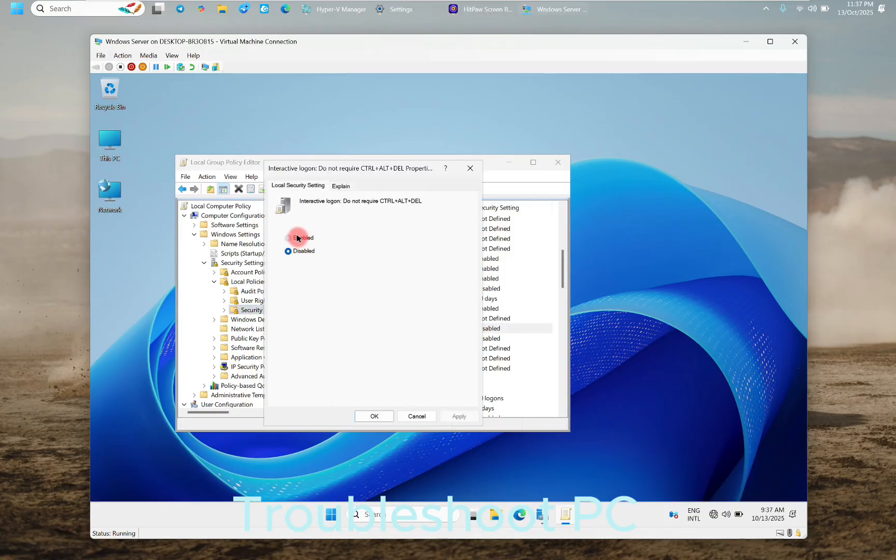
left_click(297, 238)
left_click(376, 413)
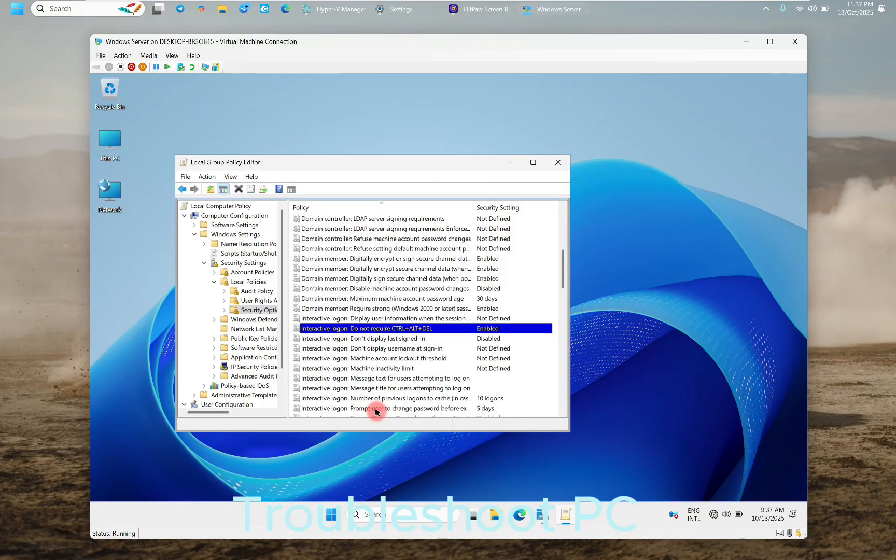
- Set the "Shutdown: Allow system to be shut down without having to log on" policy to Enabled and close the policy editor
scroll(379, 350, "down", 7)
scroll(383, 351, "down", 9)
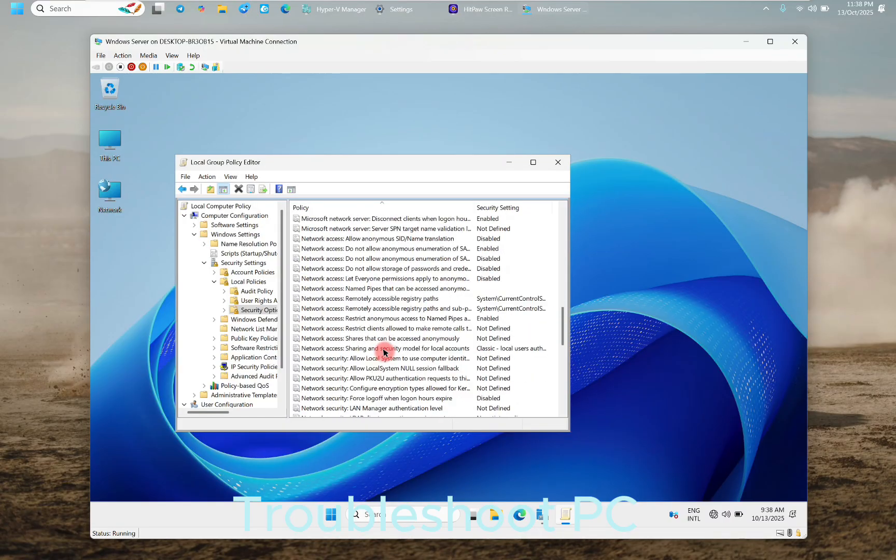
scroll(383, 352, "down", 2)
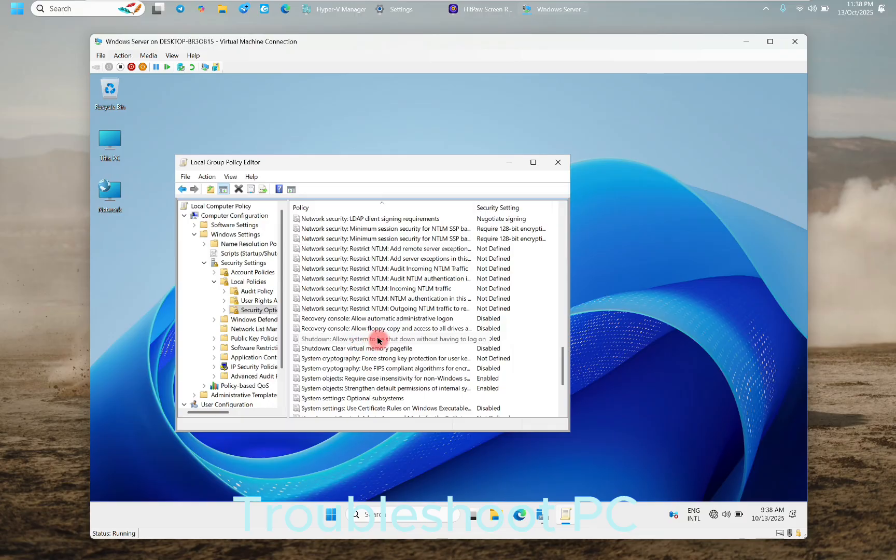
double_click(377, 340)
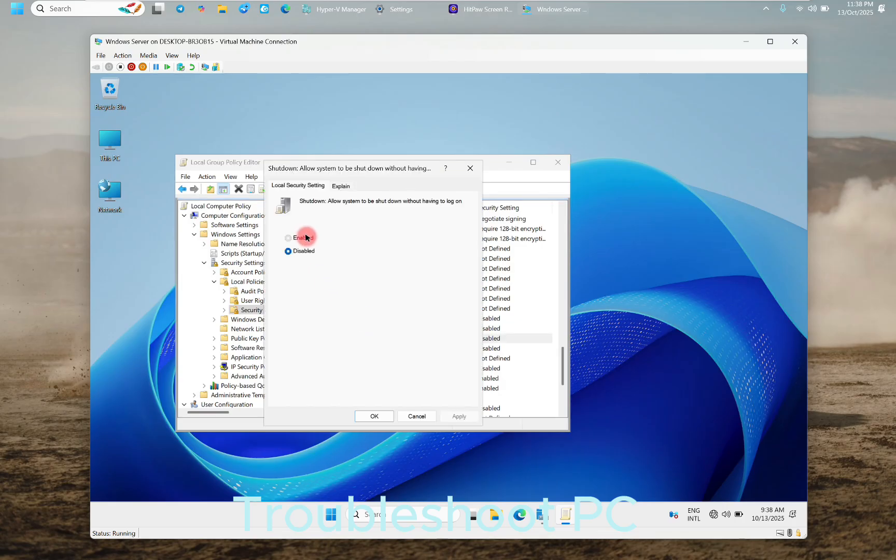
left_click(305, 237)
left_click(375, 415)
left_click(551, 164)
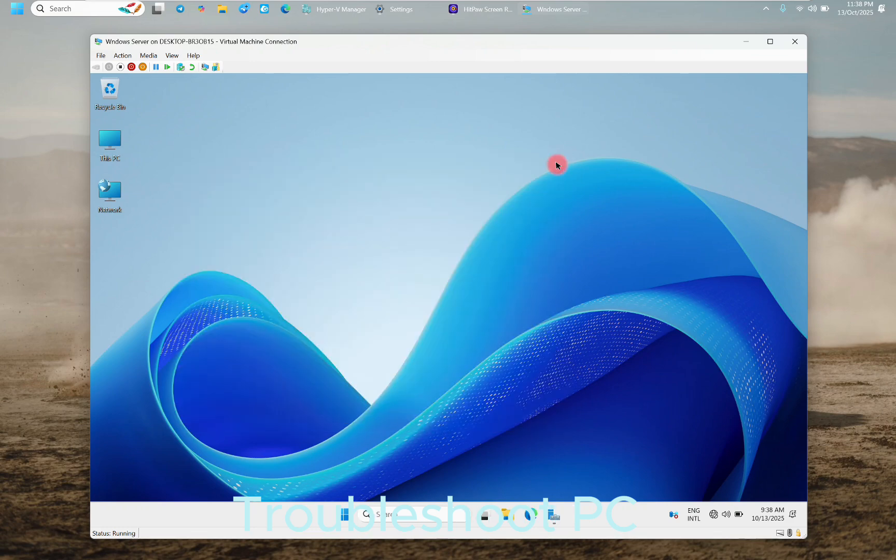
- Restart the Windows Server guest and reconnect the disconnected virtual machine session
left_click(342, 514)
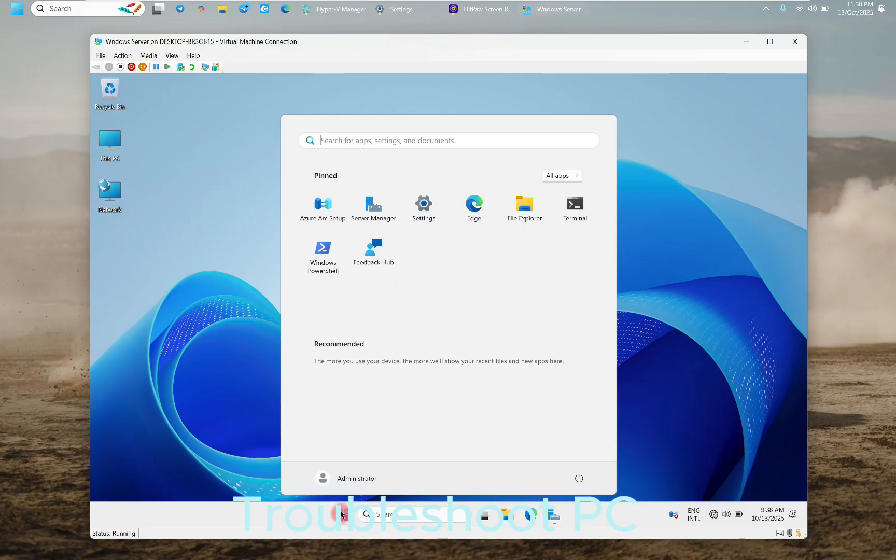
left_click(579, 478)
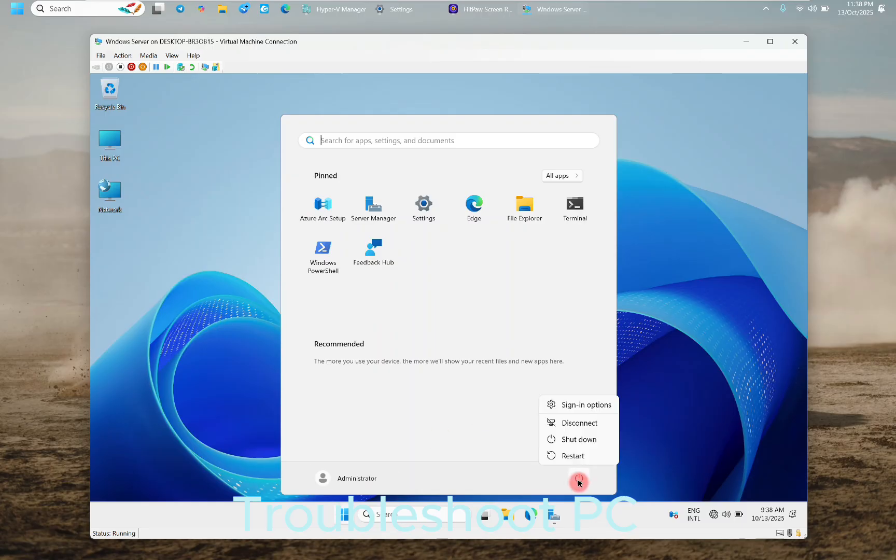
left_click(585, 454)
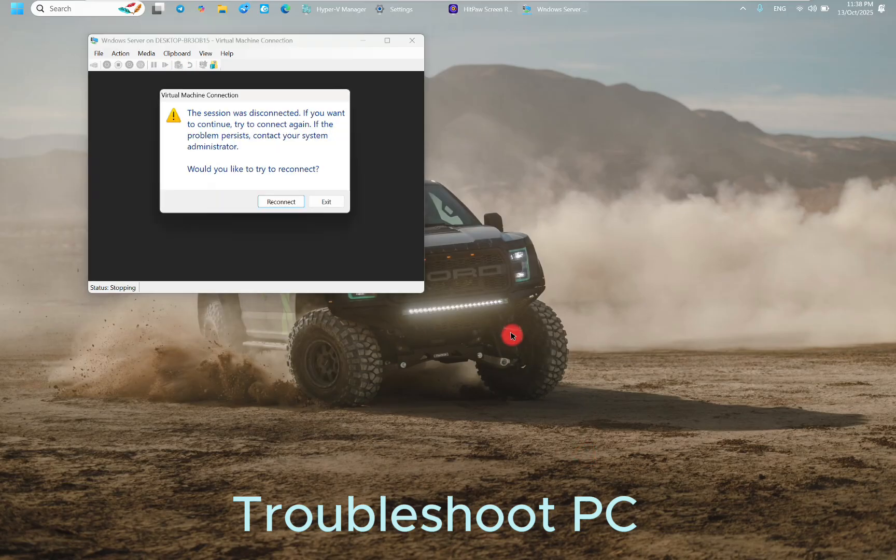
left_click(291, 206)
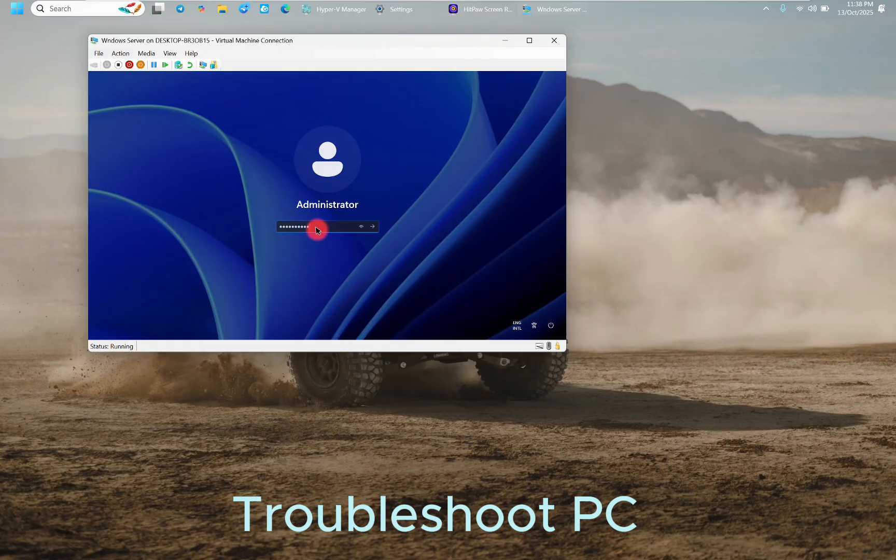
- Sign in to the Administrator account with its password and make the virtual machine connection window taller
key("Return")
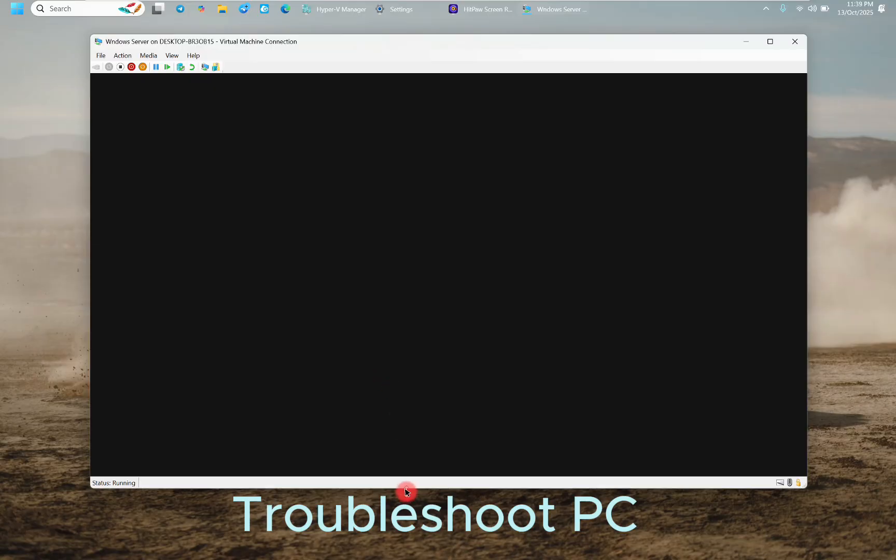
left_click_drag(406, 491, 407, 534)
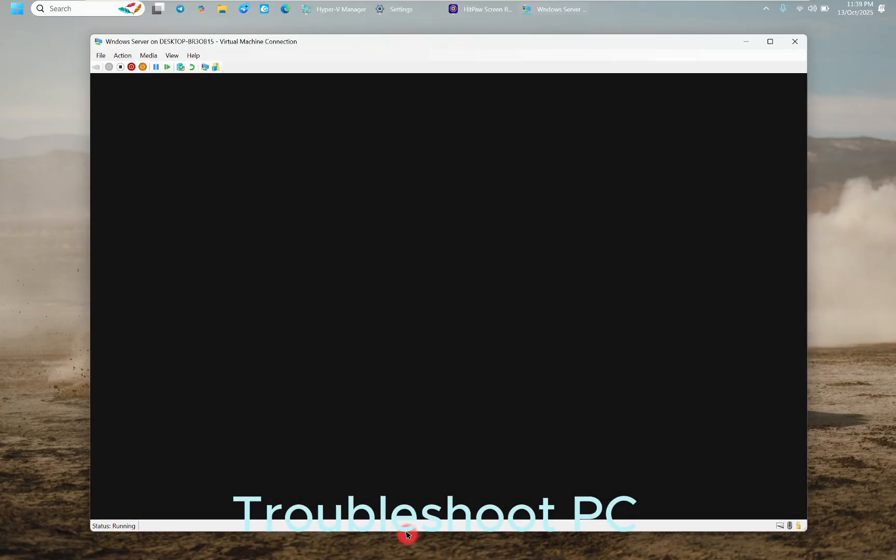